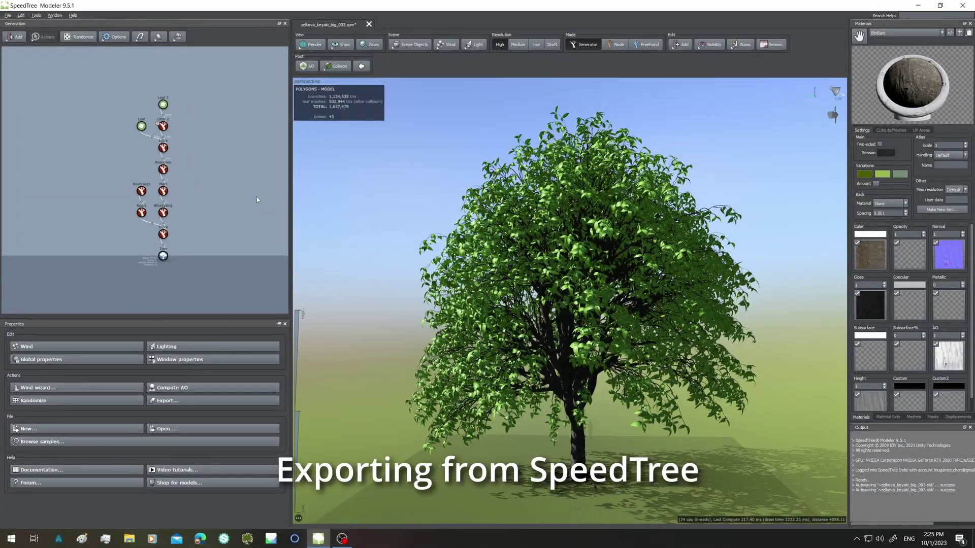
Rename the Little 2 generator to Small
{"action": "scroll", "coordinate": [257, 200], "scroll_direction": "up", "scroll_amount": 5}
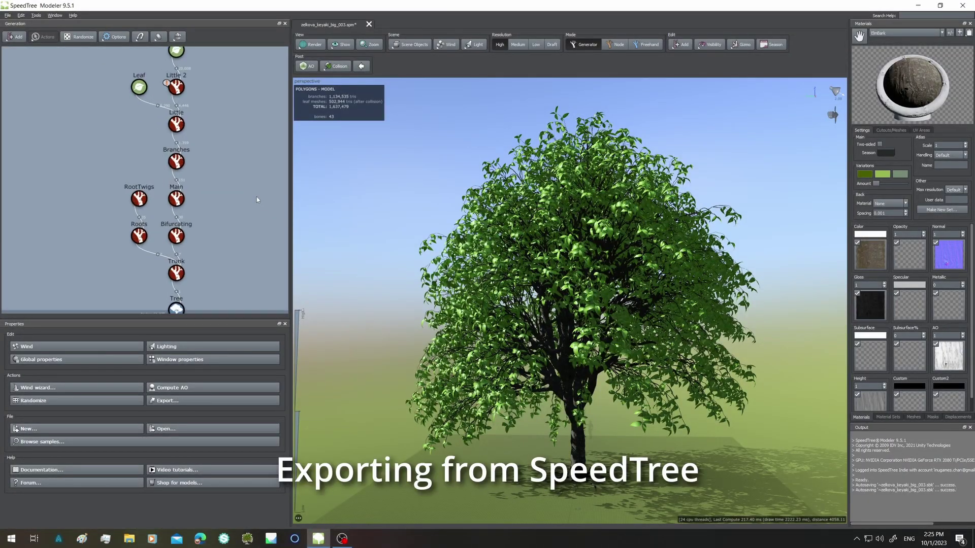
{"action": "middle_click_drag", "start_coordinate": [248, 163], "coordinate": [222, 275]}
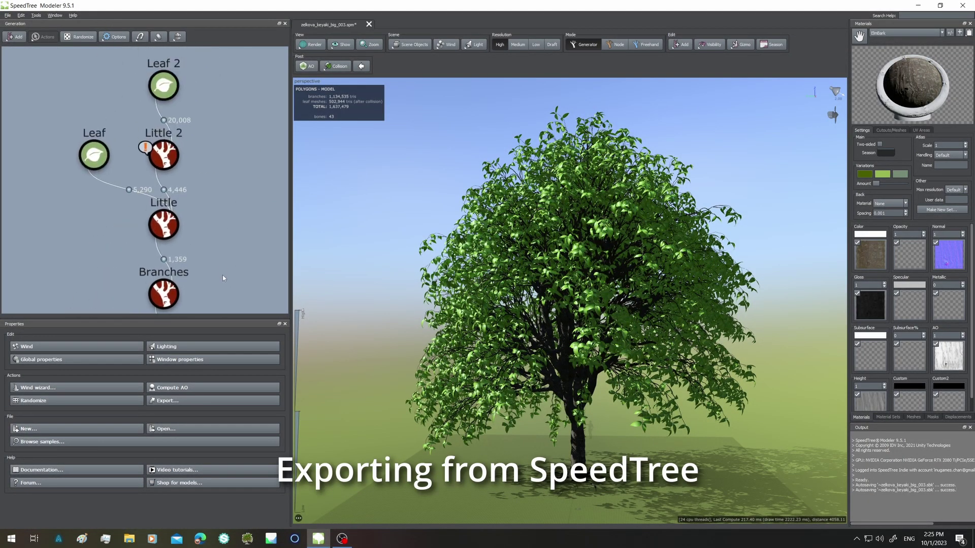
{"action": "left_click", "coordinate": [172, 158]}
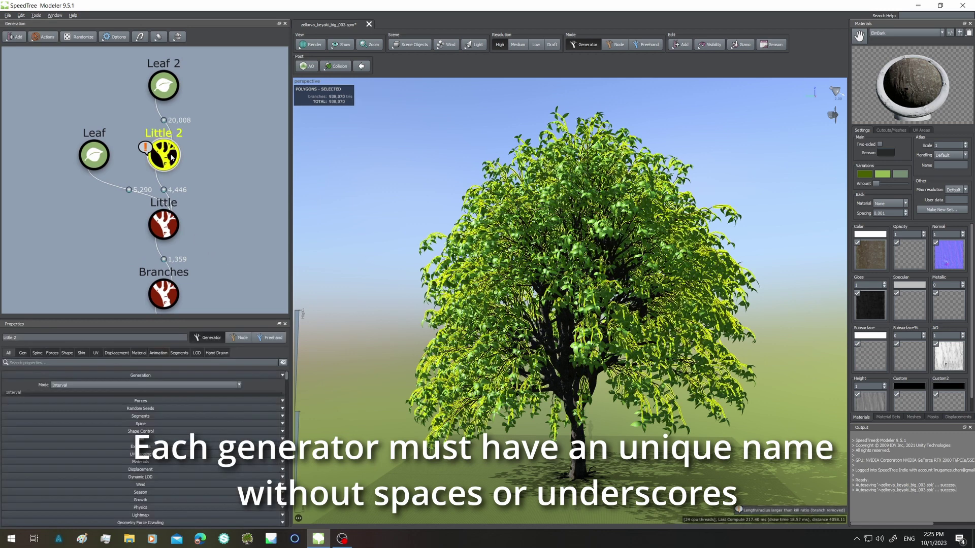
{"action": "key", "text": "F2"}
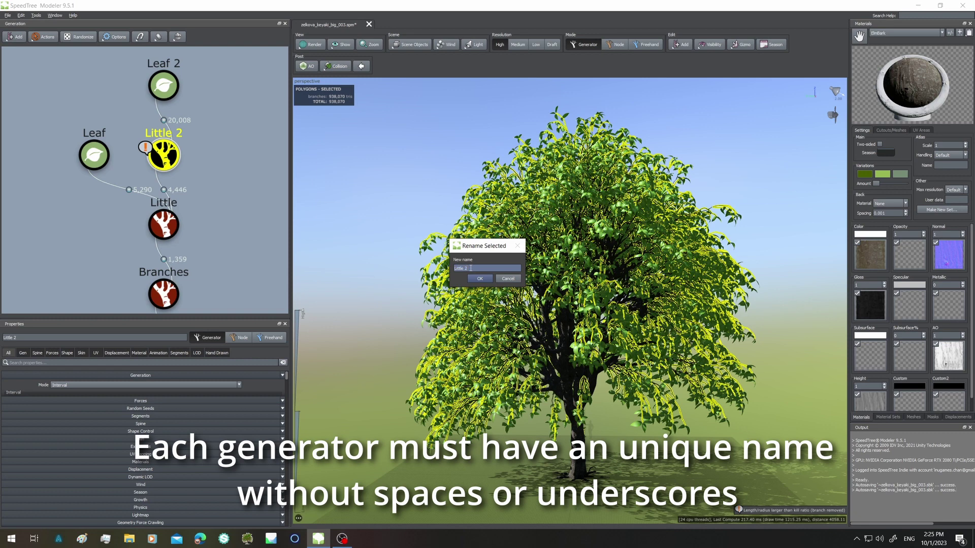
{"action": "type", "text": "Sma"}
{"action": "type", "text": "ll"}
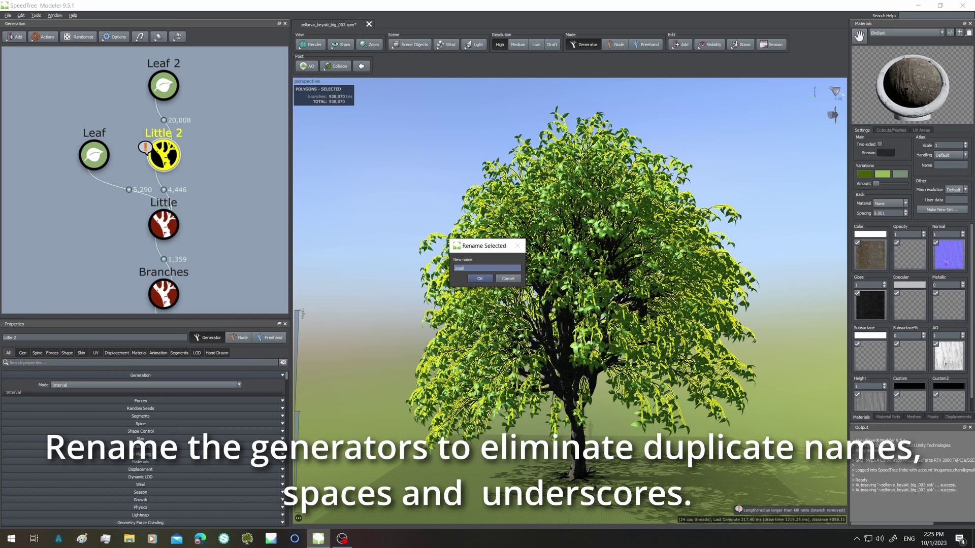
{"action": "key", "text": "Return"}
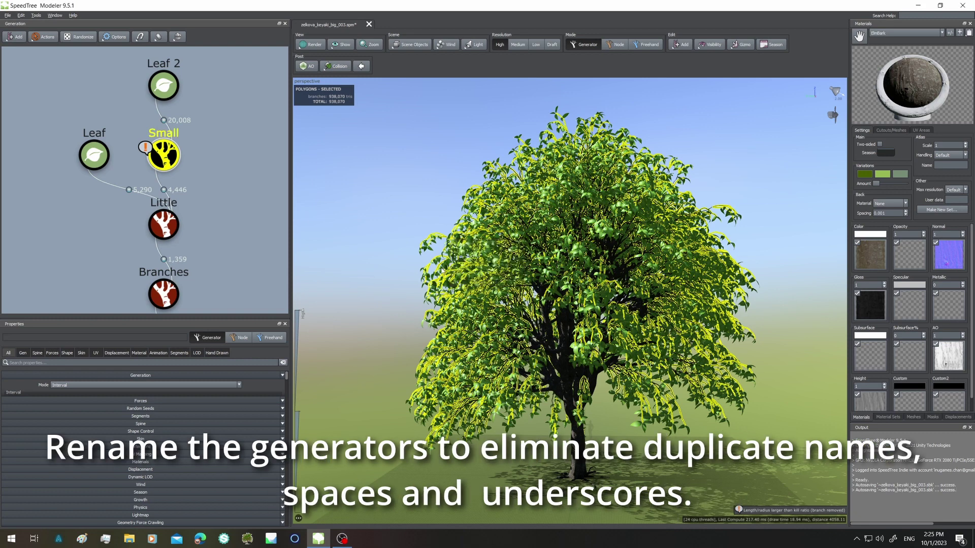
Rename the Leaf 2 generator to LeafUp
{"action": "left_click", "coordinate": [169, 86]}
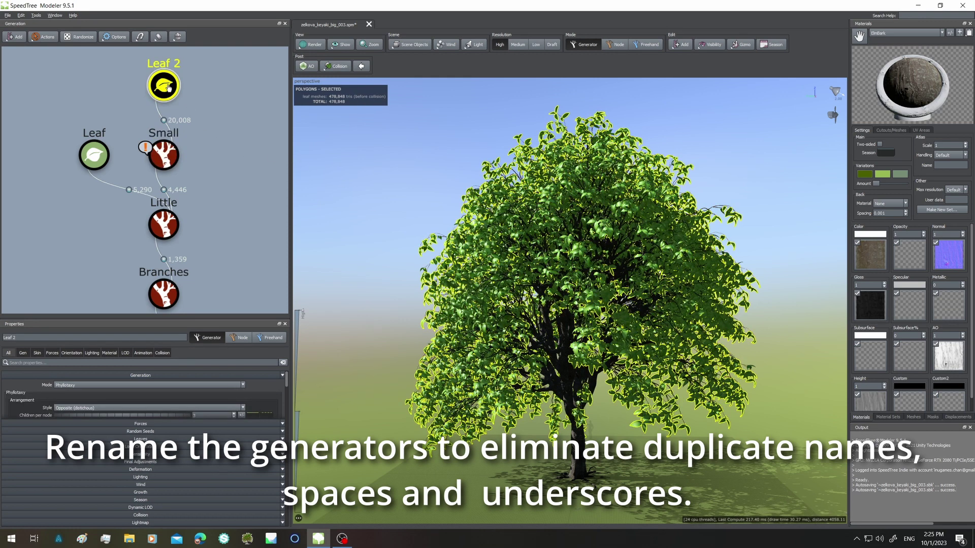
{"action": "key", "text": "F2"}
{"action": "left_click", "coordinate": [477, 269]}
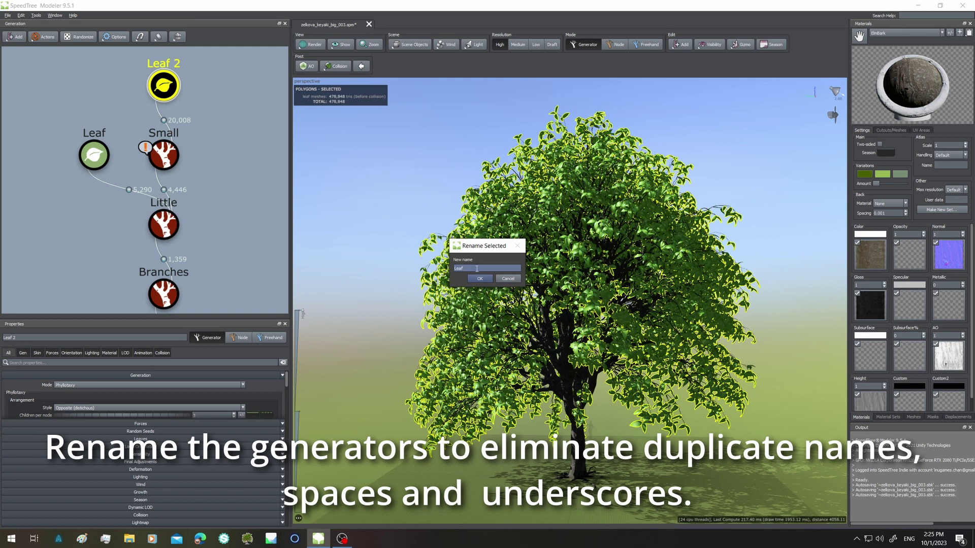
{"action": "key", "text": "Return"}
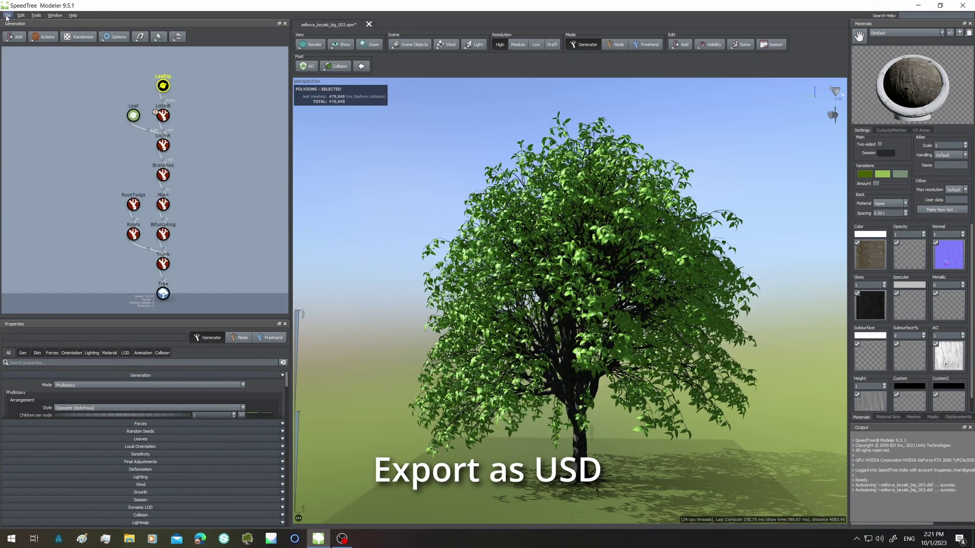
{"action": "left_click", "coordinate": [7, 16]}
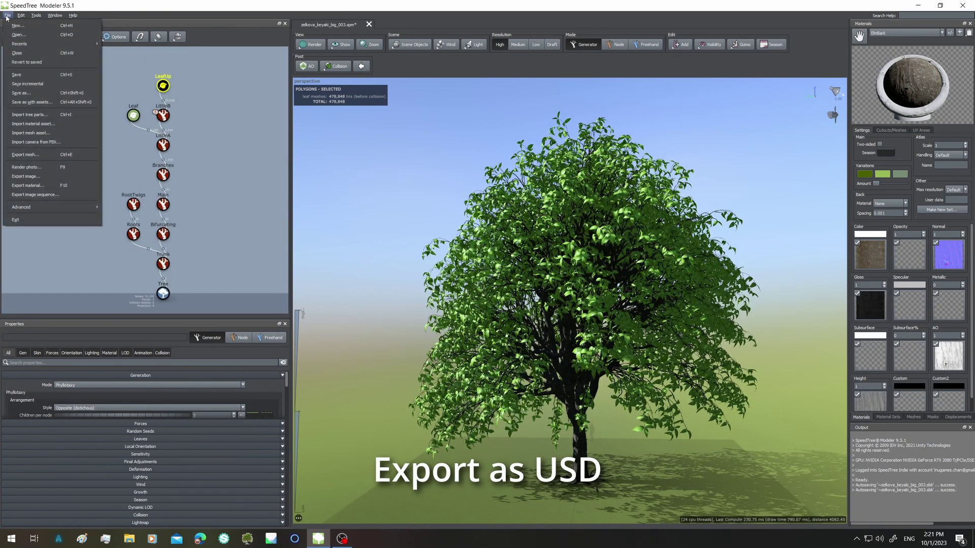
Set the VFX mesh export to USD, grouped by hierarchy at level 9
{"action": "left_click", "coordinate": [25, 157]}
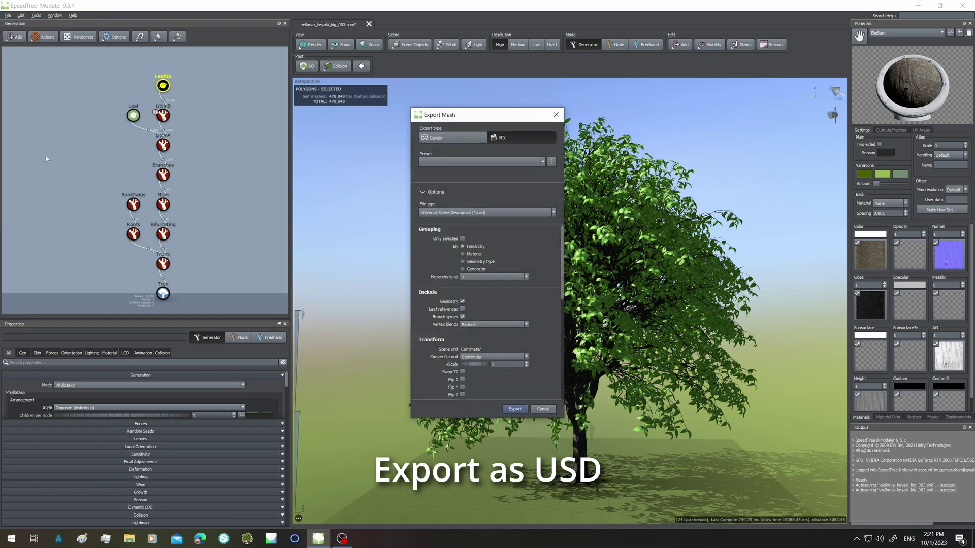
{"action": "left_click", "coordinate": [517, 133]}
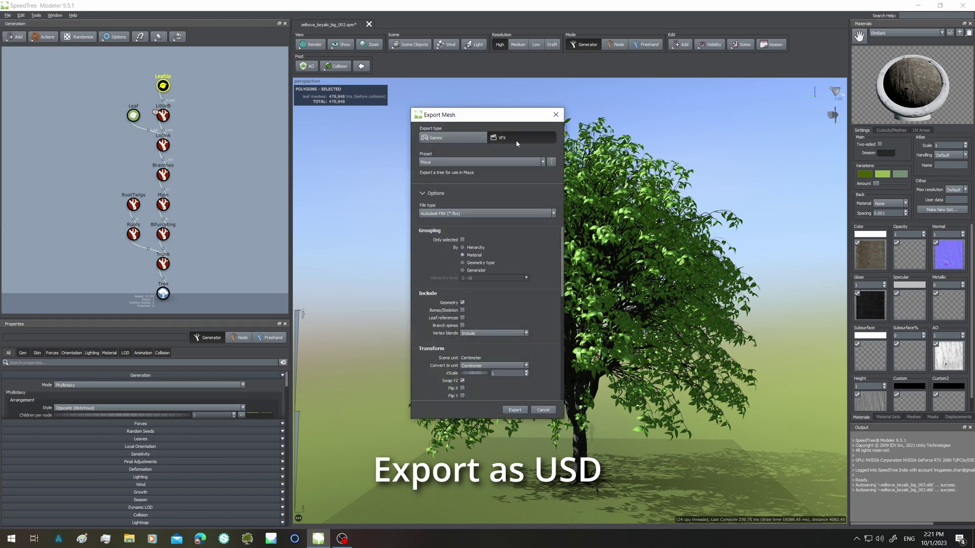
{"action": "left_click", "coordinate": [468, 213]}
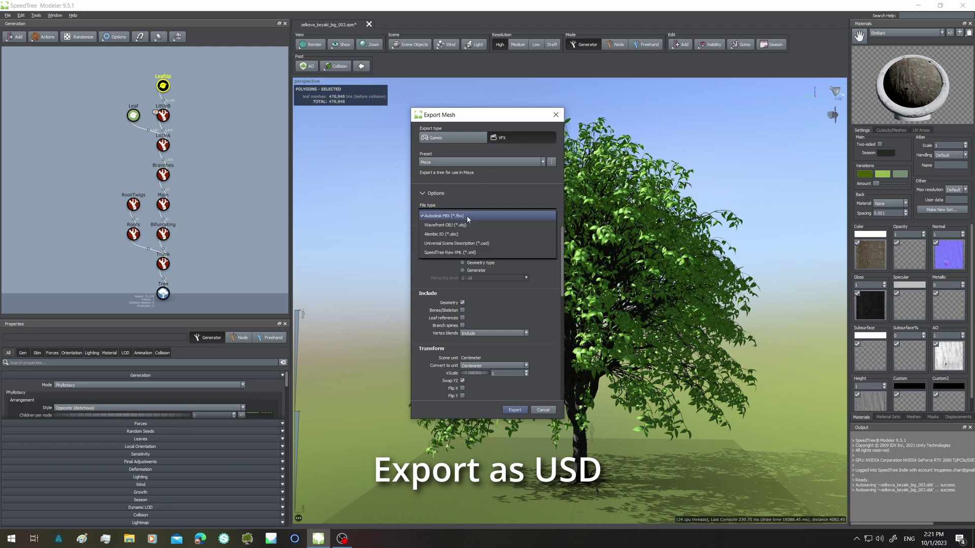
{"action": "left_click", "coordinate": [474, 243]}
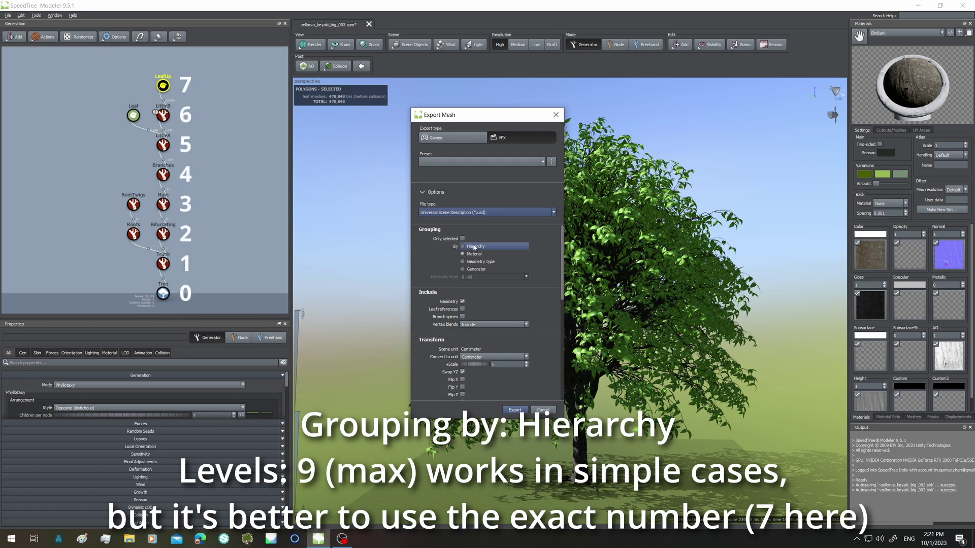
{"action": "left_click", "coordinate": [473, 248]}
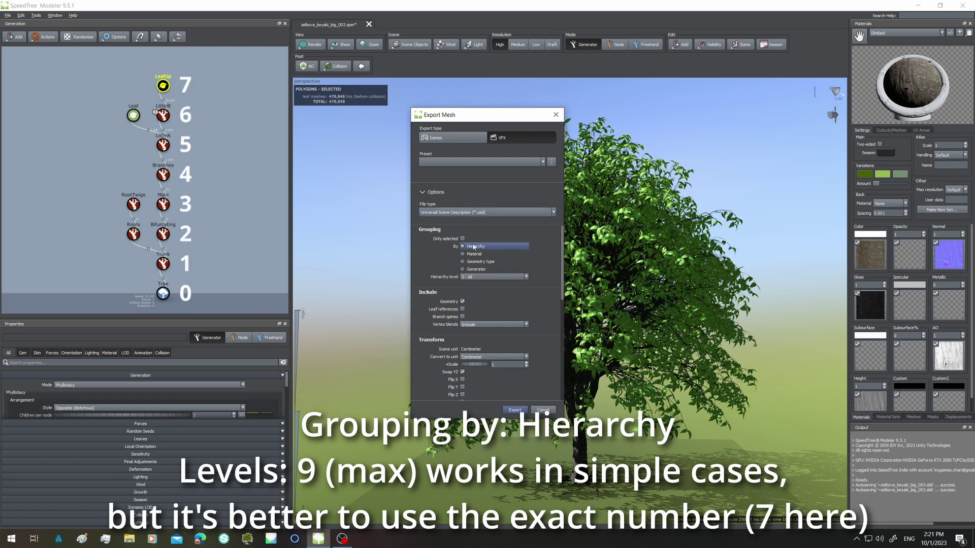
{"action": "left_click", "coordinate": [492, 276]}
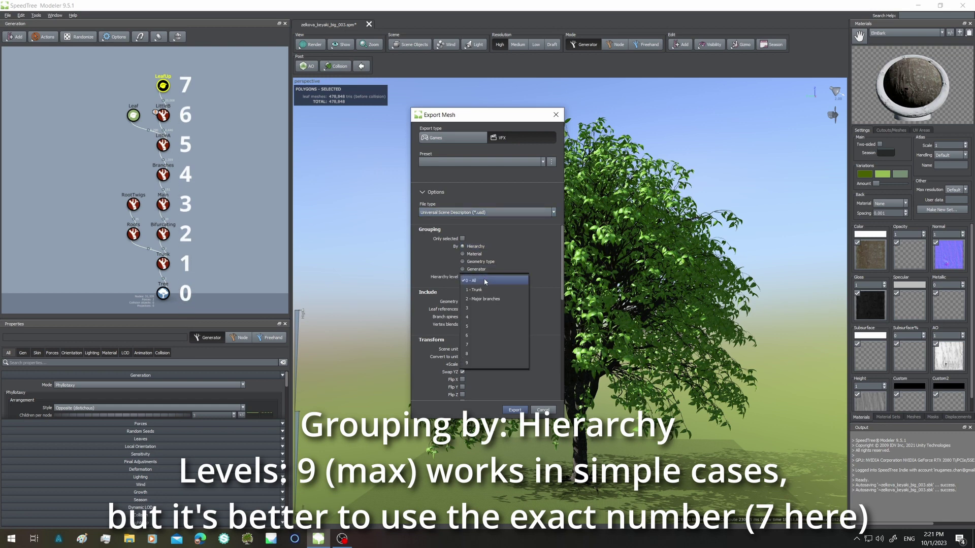
{"action": "left_click", "coordinate": [479, 363]}
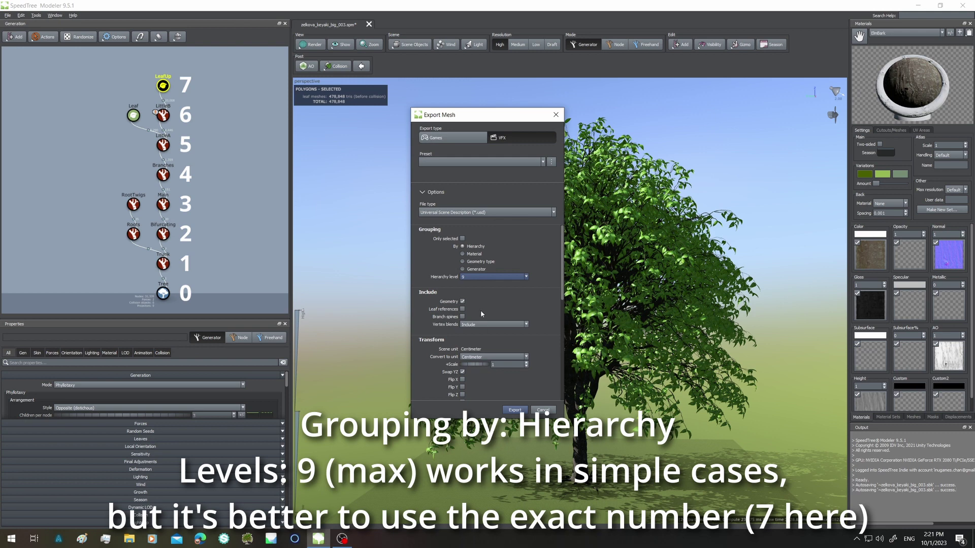
Include branch spines, keep Centimeter units, exclude variations, and start the export
{"action": "scroll", "coordinate": [480, 306], "scroll_direction": "down", "scroll_amount": 1}
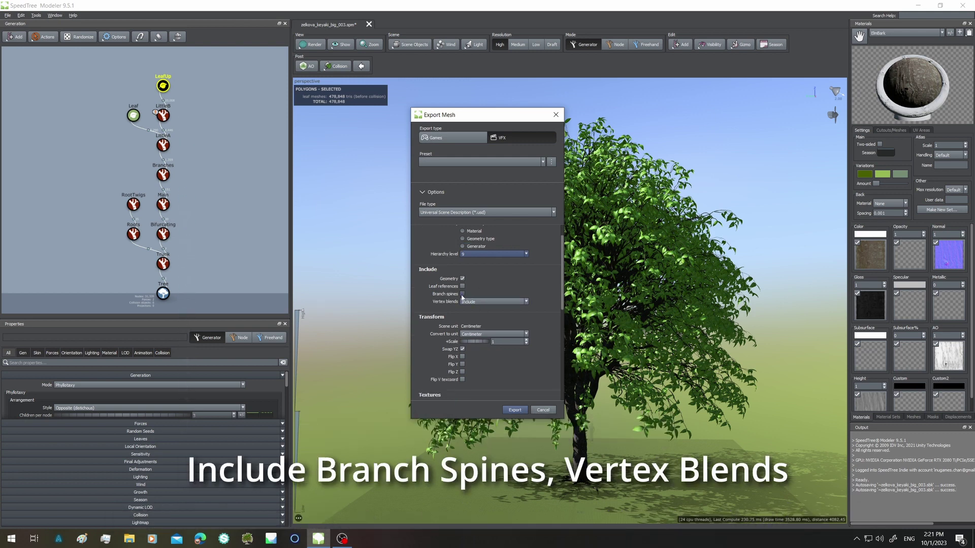
{"action": "left_click", "coordinate": [462, 294]}
{"action": "scroll", "coordinate": [519, 288], "scroll_direction": "down", "scroll_amount": 4}
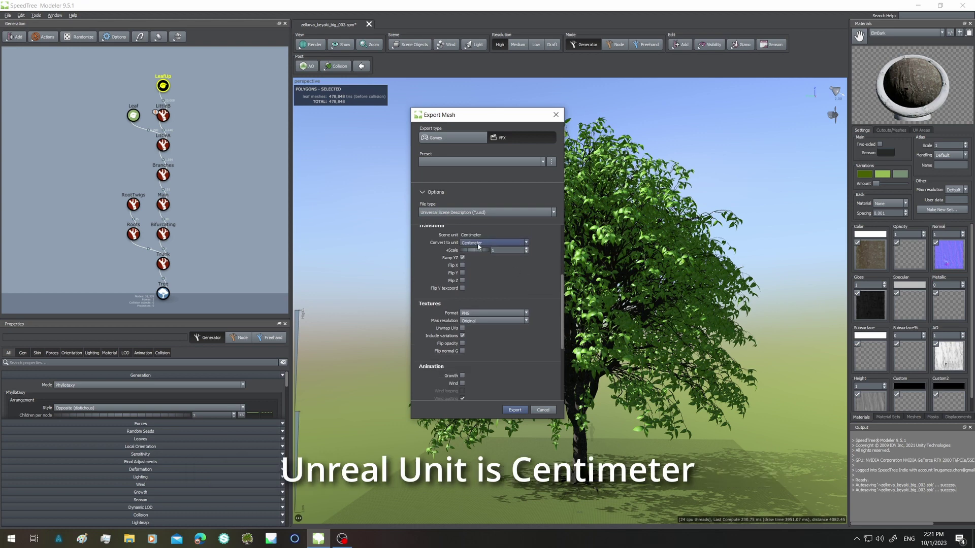
{"action": "left_click", "coordinate": [492, 243]}
{"action": "left_click", "coordinate": [478, 245]}
{"action": "scroll", "coordinate": [480, 324], "scroll_direction": "down", "scroll_amount": 1}
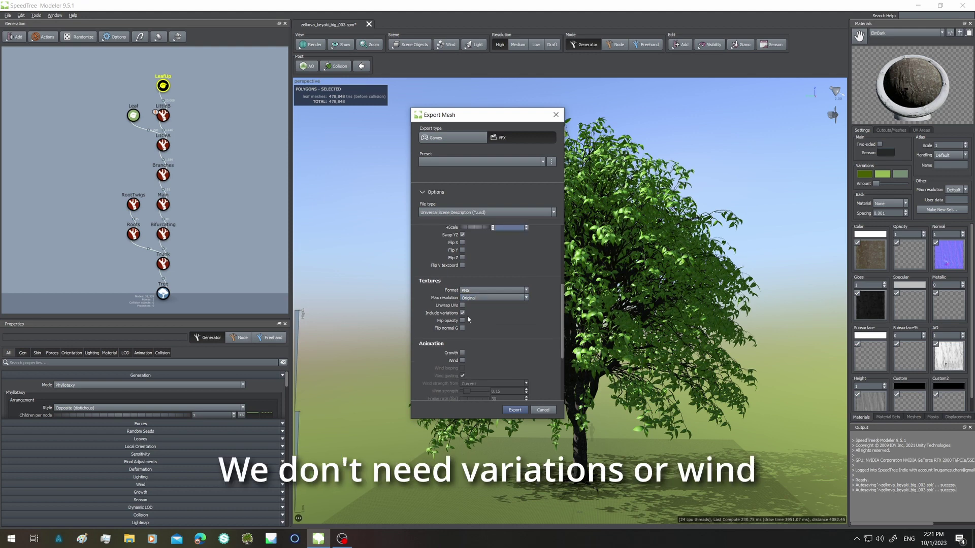
{"action": "left_click", "coordinate": [462, 313]}
{"action": "left_click", "coordinate": [462, 313]}
{"action": "scroll", "coordinate": [470, 323], "scroll_direction": "down", "scroll_amount": 3}
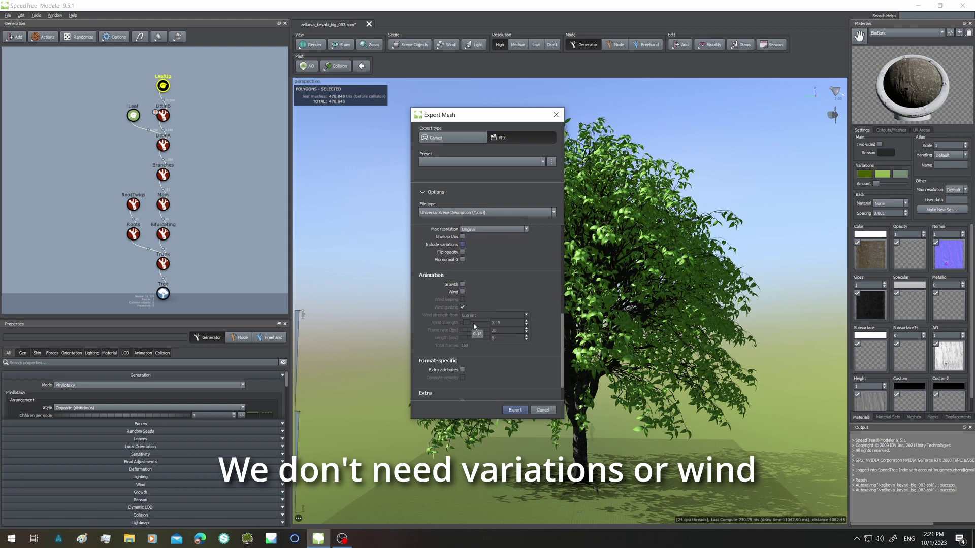
{"action": "scroll", "coordinate": [475, 326], "scroll_direction": "down", "scroll_amount": 1}
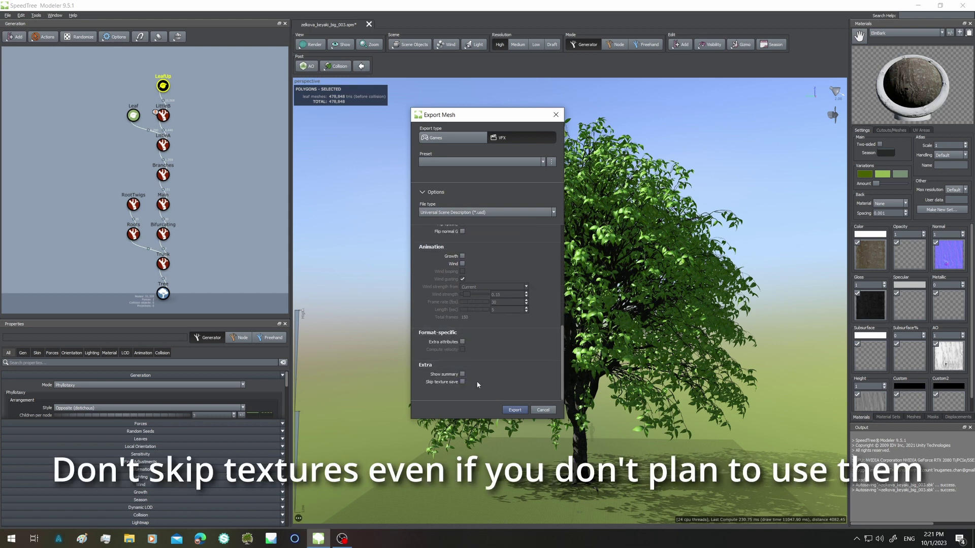
{"action": "left_click", "coordinate": [515, 411]}
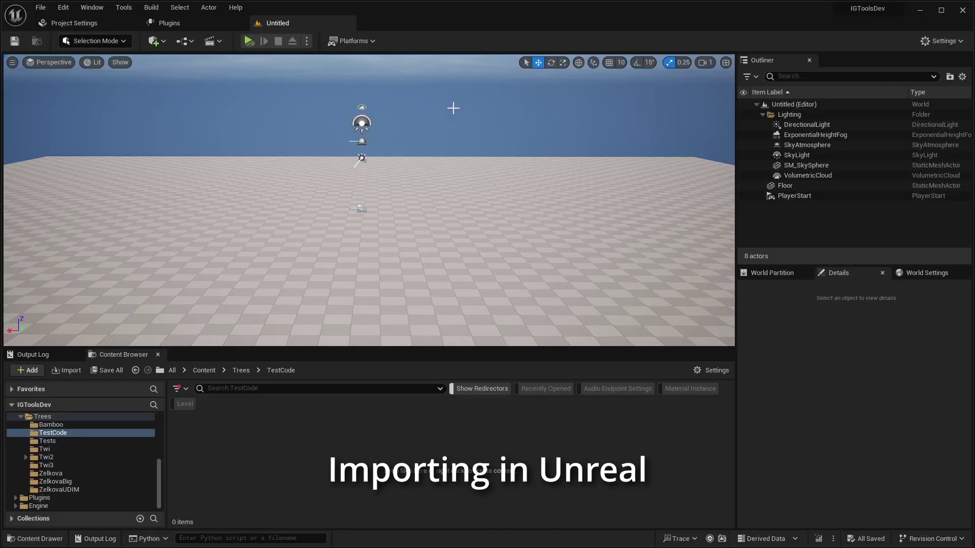
{"action": "left_click", "coordinate": [71, 10]}
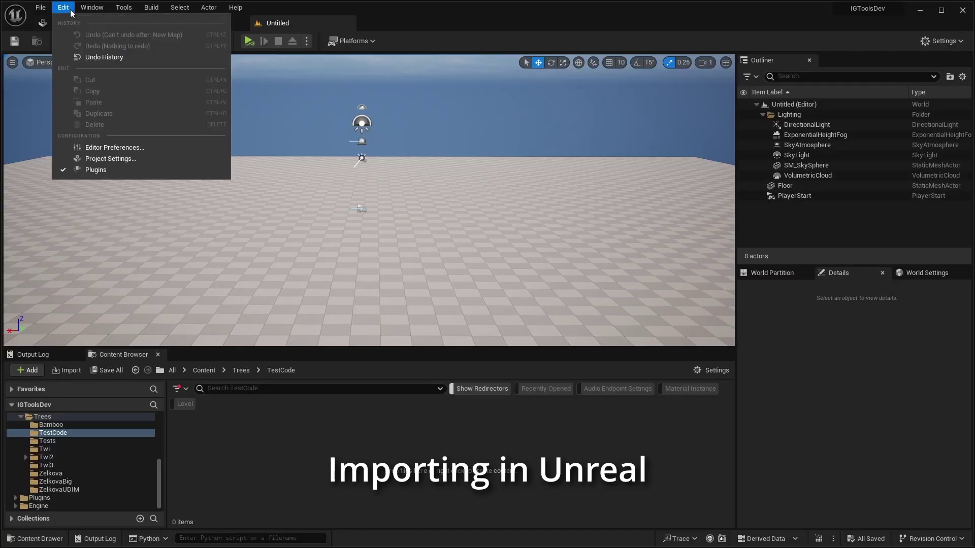
{"action": "left_click", "coordinate": [104, 171]}
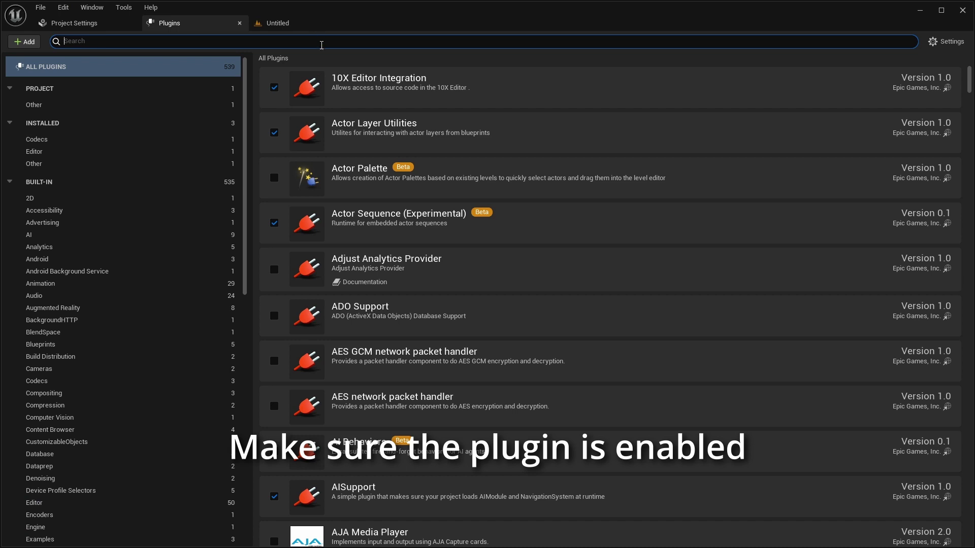
{"action": "type", "text": "igtool"}
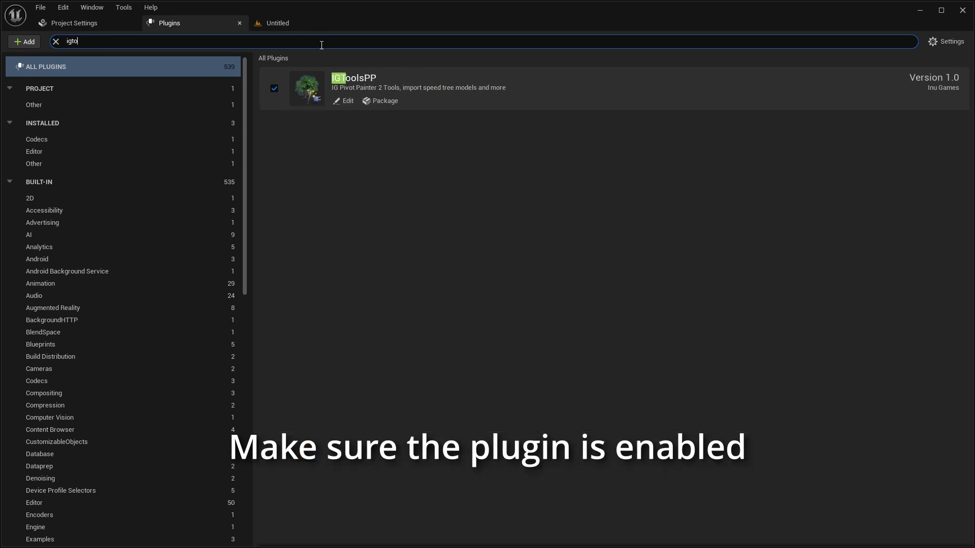
{"action": "left_click", "coordinate": [357, 80]}
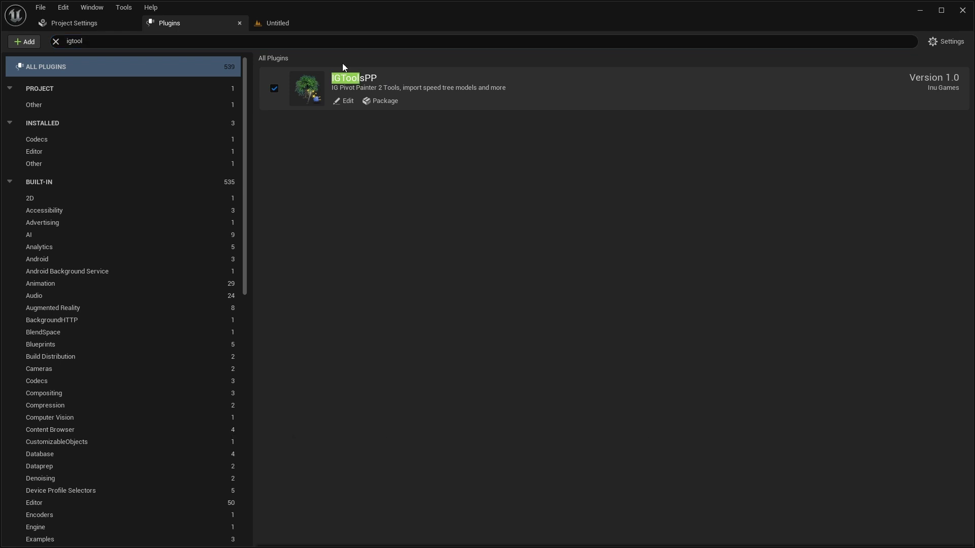
{"action": "left_click", "coordinate": [290, 23]}
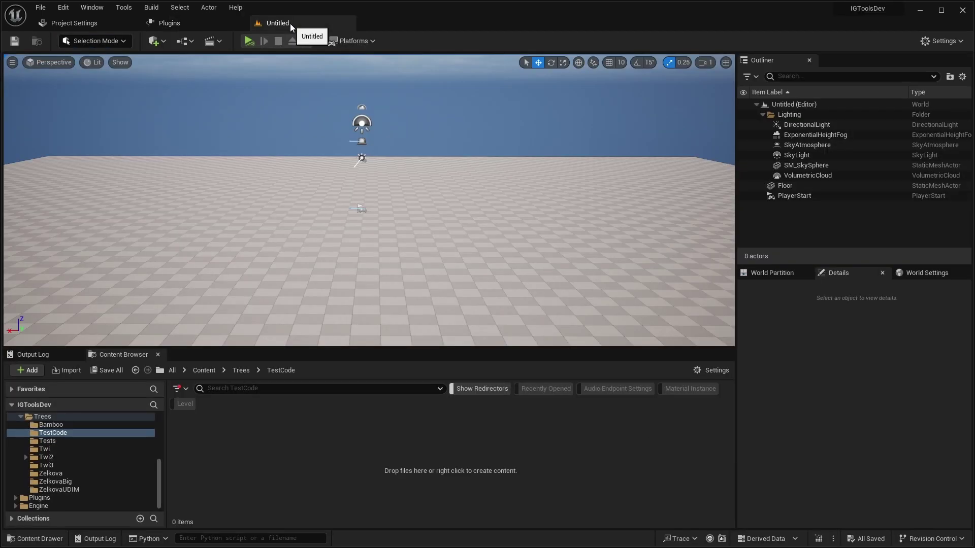
Import zelkova_keyaki_big_003.usd through the SpeedTree USD importer, skipping the default asset cache
{"action": "left_click", "coordinate": [39, 10]}
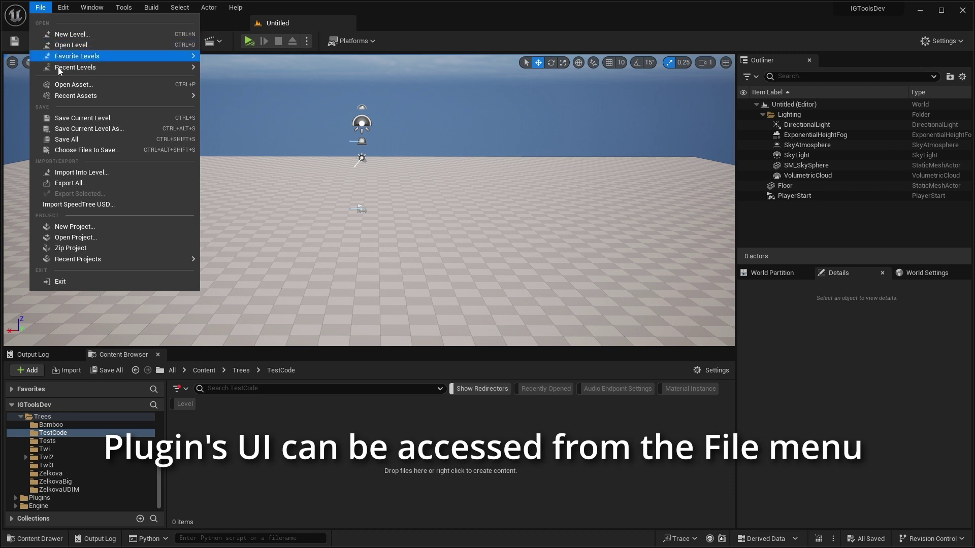
{"action": "left_click", "coordinate": [81, 205]}
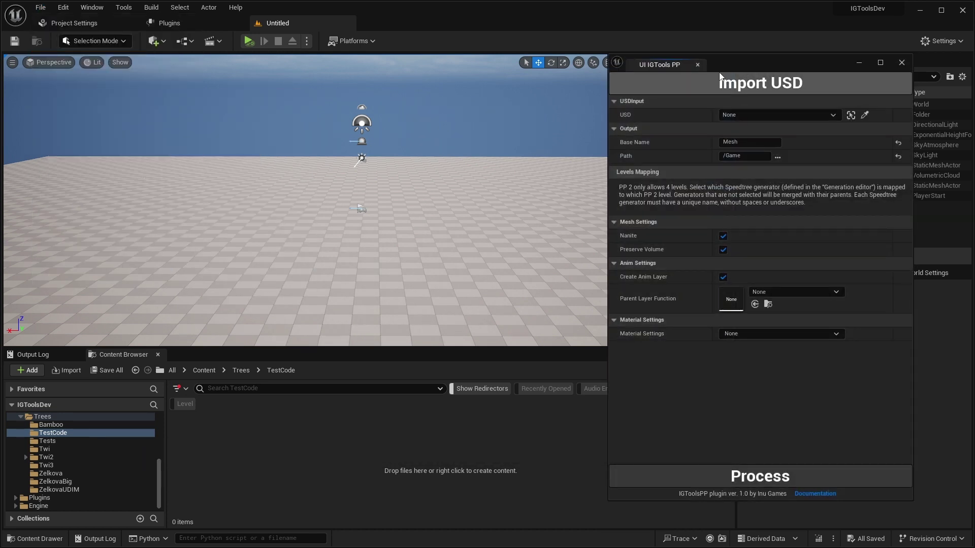
{"action": "left_click", "coordinate": [720, 76]}
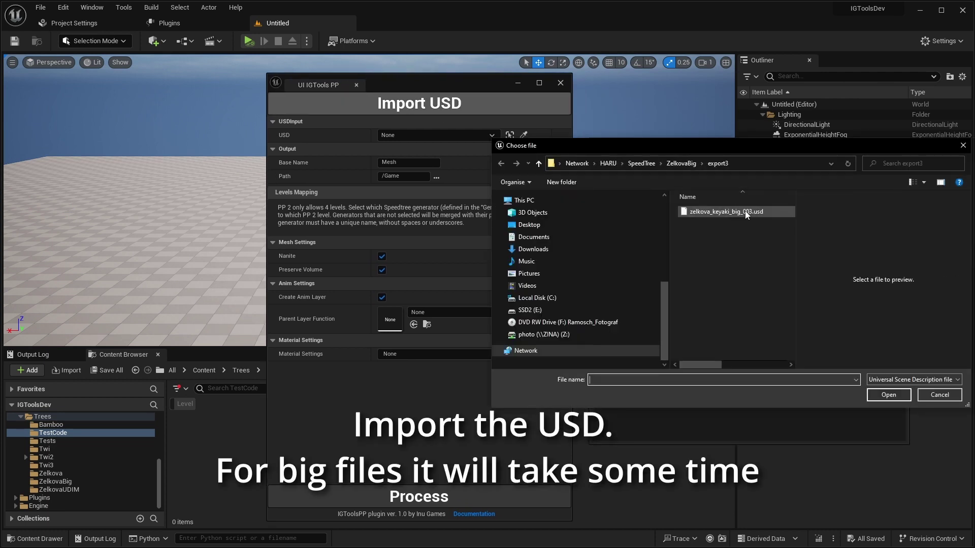
{"action": "left_click", "coordinate": [746, 215]}
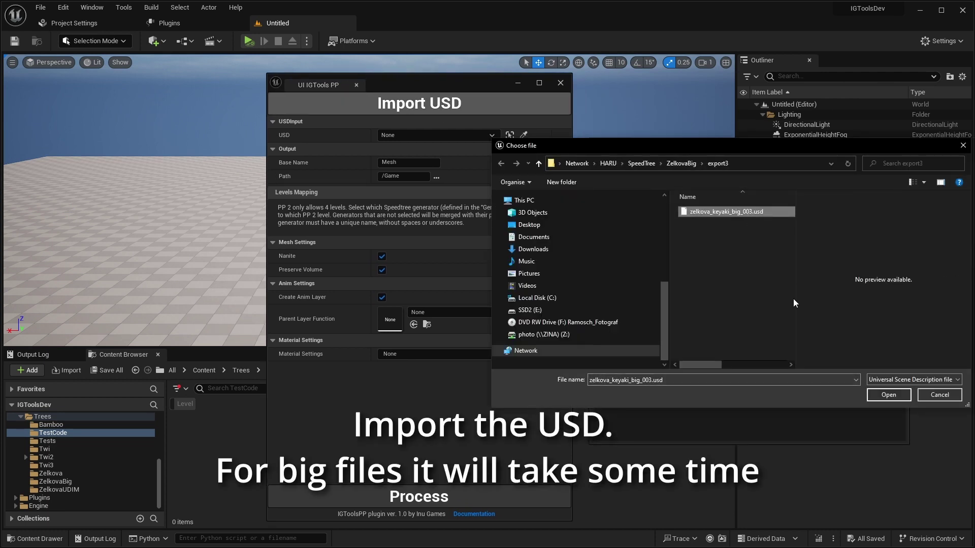
{"action": "left_click", "coordinate": [887, 395]}
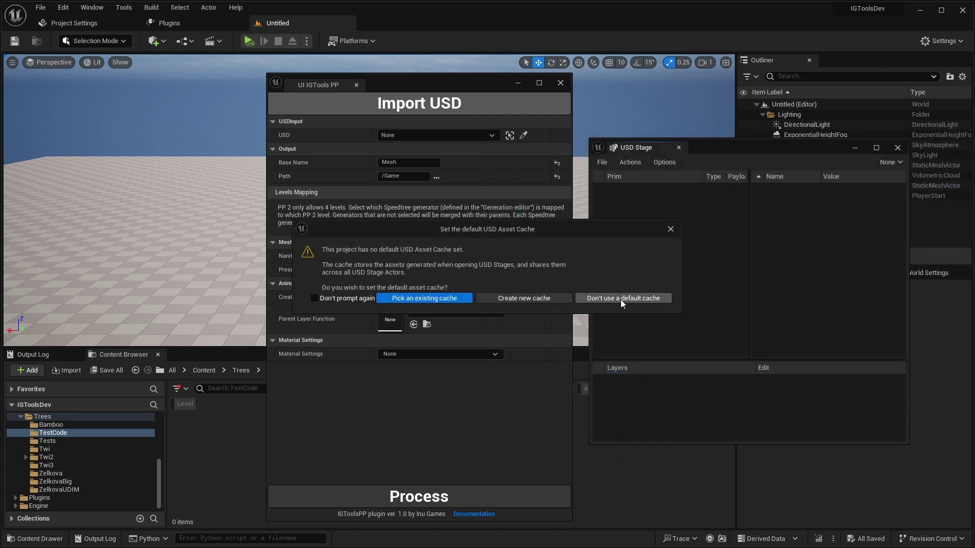
{"action": "left_click", "coordinate": [619, 298]}
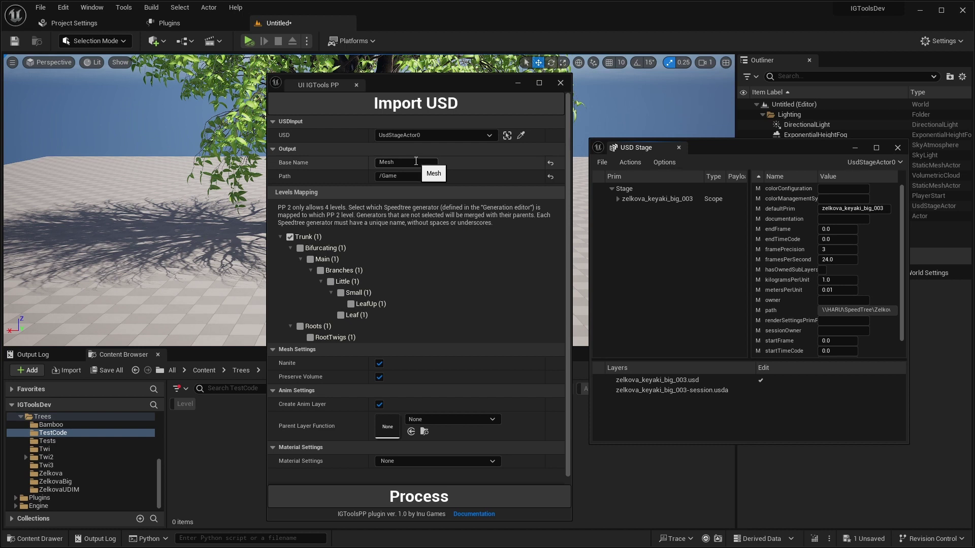
Set the asset base name to Zelkova and the output folder to /Game/Trees/TestCode
{"action": "left_click", "coordinate": [416, 161]}
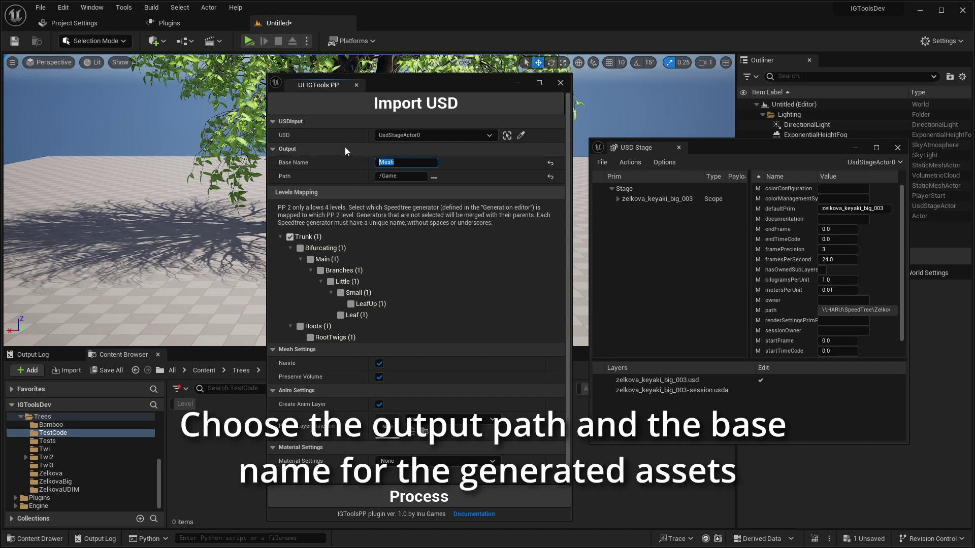
{"action": "type", "text": "Zelkova"}
{"action": "left_click", "coordinate": [434, 177]}
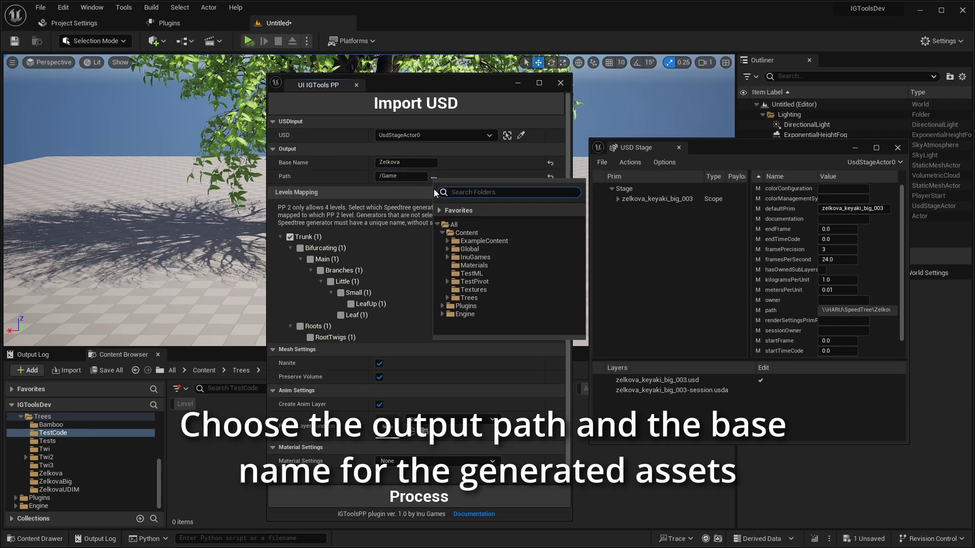
{"action": "left_click", "coordinate": [476, 224]}
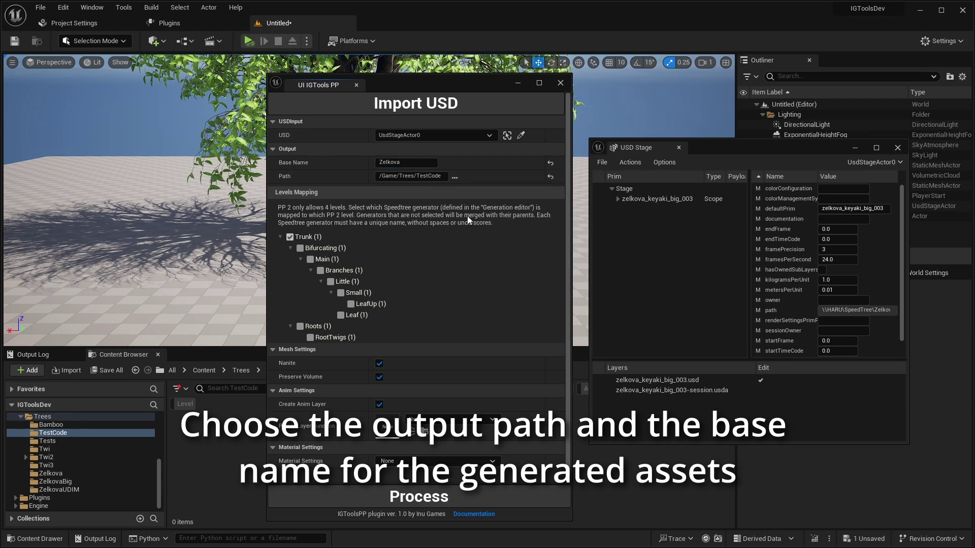
Map Leaf, LeafUp, Small and Branches as pivot levels, leaving Little unticked
{"action": "left_click", "coordinate": [342, 315]}
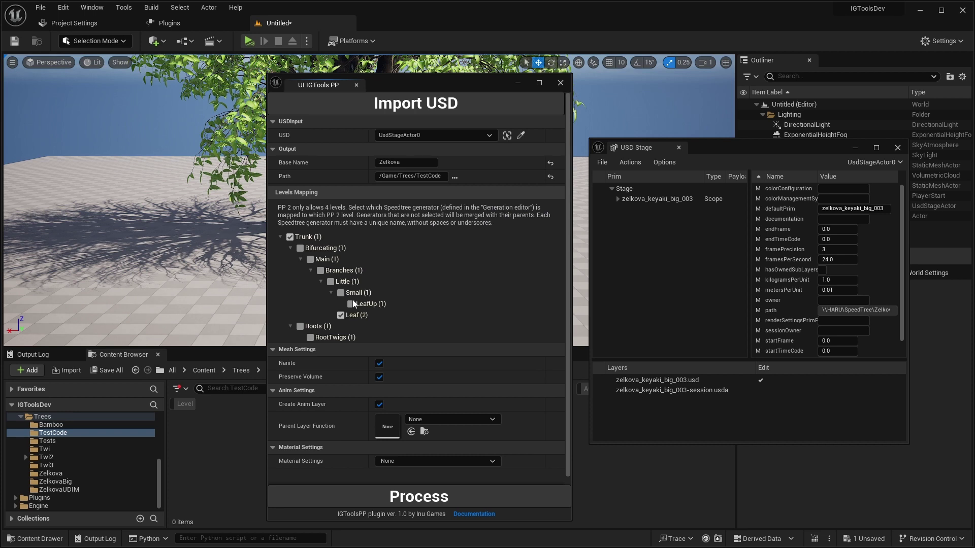
{"action": "left_click", "coordinate": [351, 304]}
{"action": "left_click", "coordinate": [341, 293]}
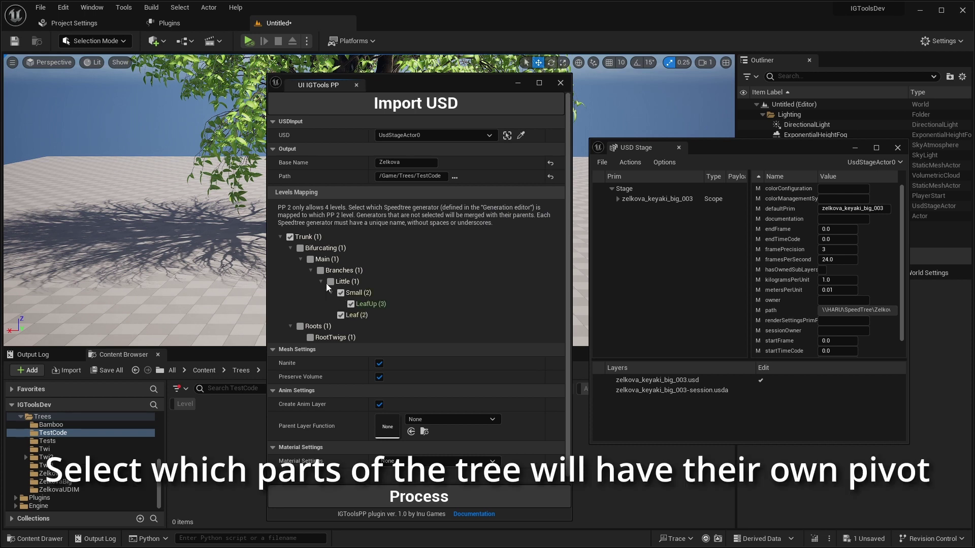
{"action": "left_click", "coordinate": [331, 281]}
{"action": "left_click", "coordinate": [320, 270]}
{"action": "left_click", "coordinate": [331, 281]}
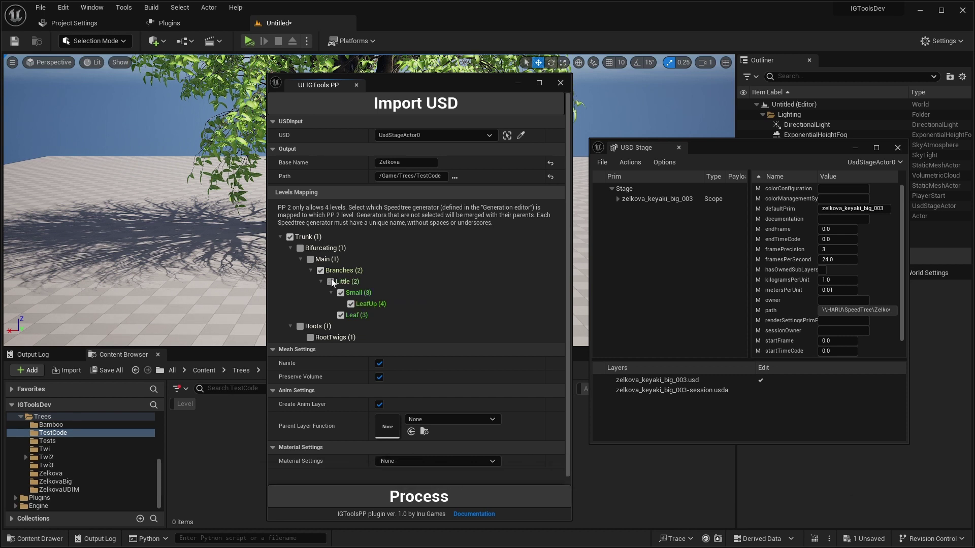
{"action": "scroll", "coordinate": [402, 279], "scroll_direction": "down", "scroll_amount": 1}
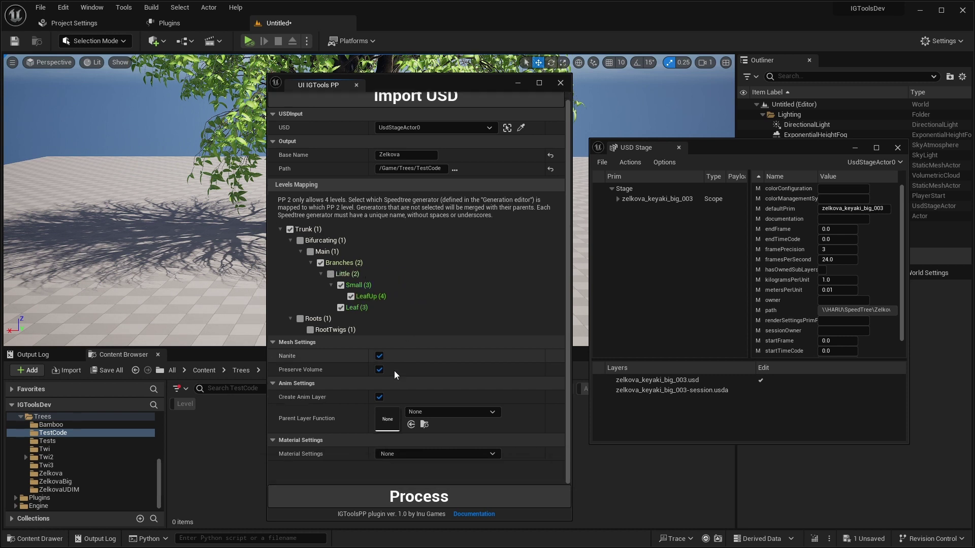
Choose Layers material settings and generate the Zelkova tree assets
{"action": "left_click", "coordinate": [404, 455]}
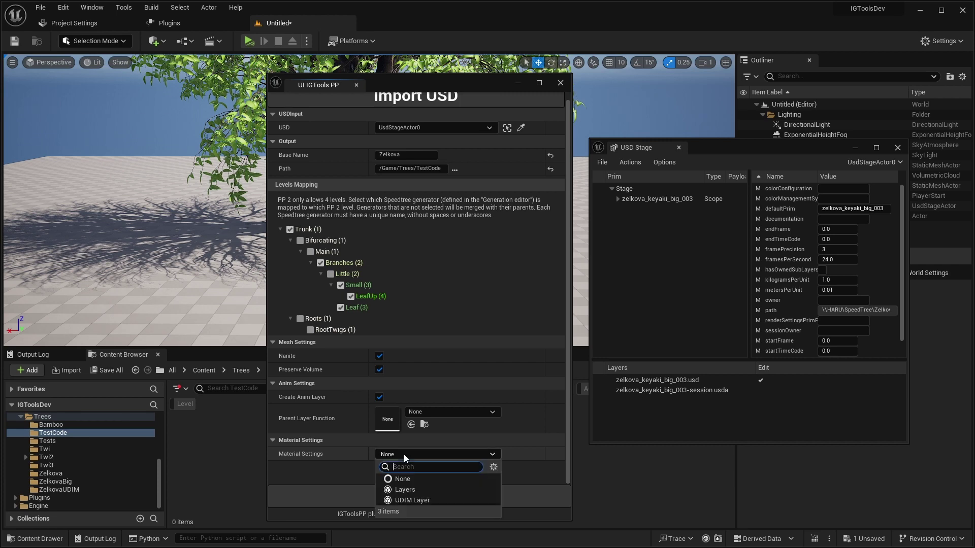
{"action": "left_click", "coordinate": [410, 490]}
{"action": "scroll", "coordinate": [513, 428], "scroll_direction": "down", "scroll_amount": 1}
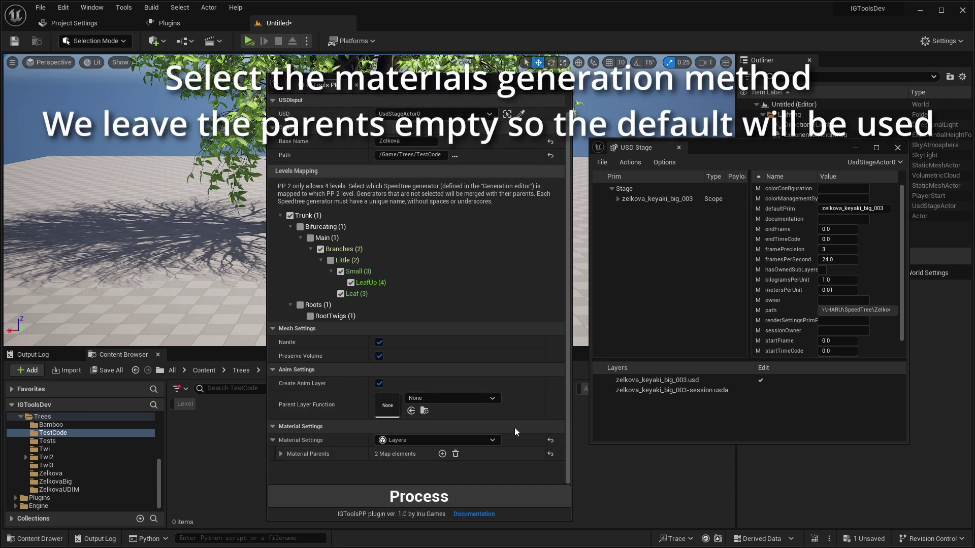
{"action": "left_click", "coordinate": [280, 454]}
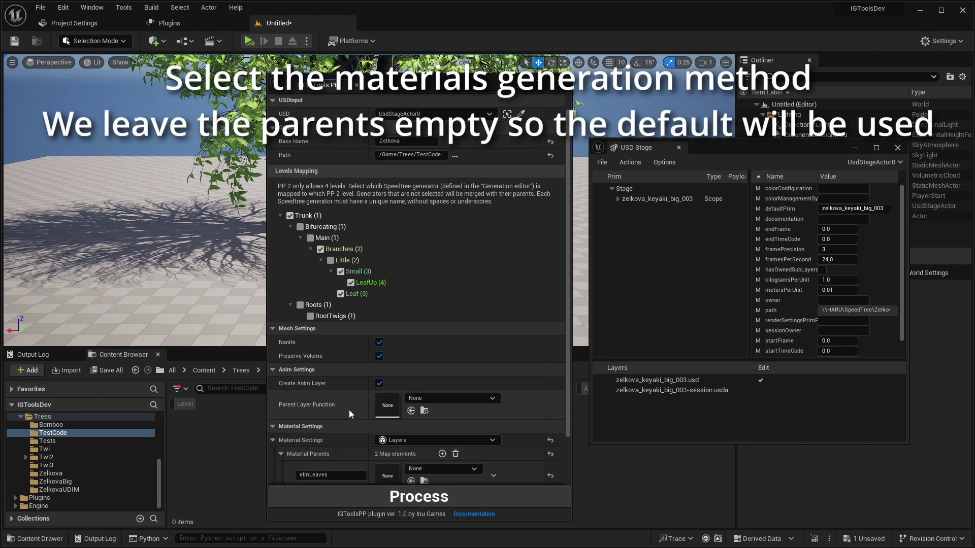
{"action": "scroll", "coordinate": [349, 409], "scroll_direction": "down", "scroll_amount": 3}
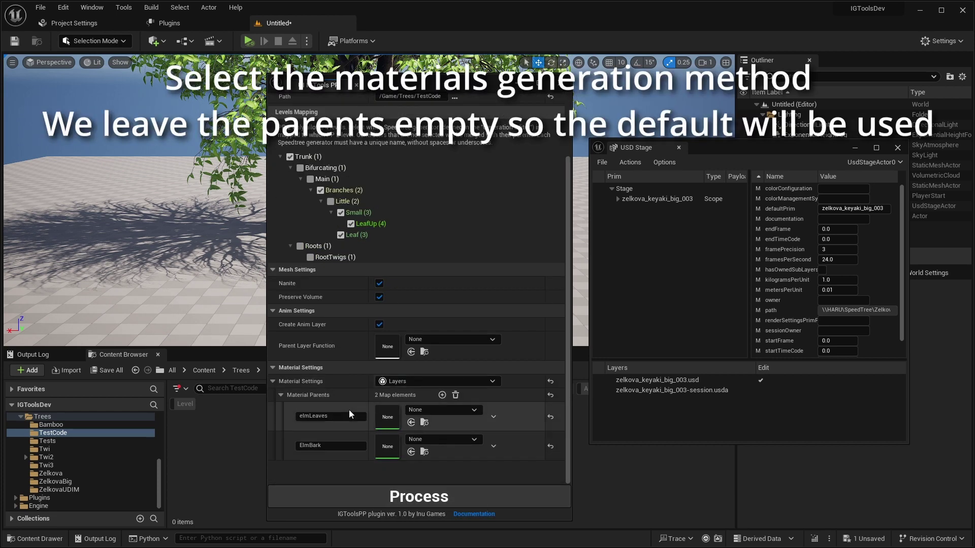
{"action": "left_click", "coordinate": [417, 500]}
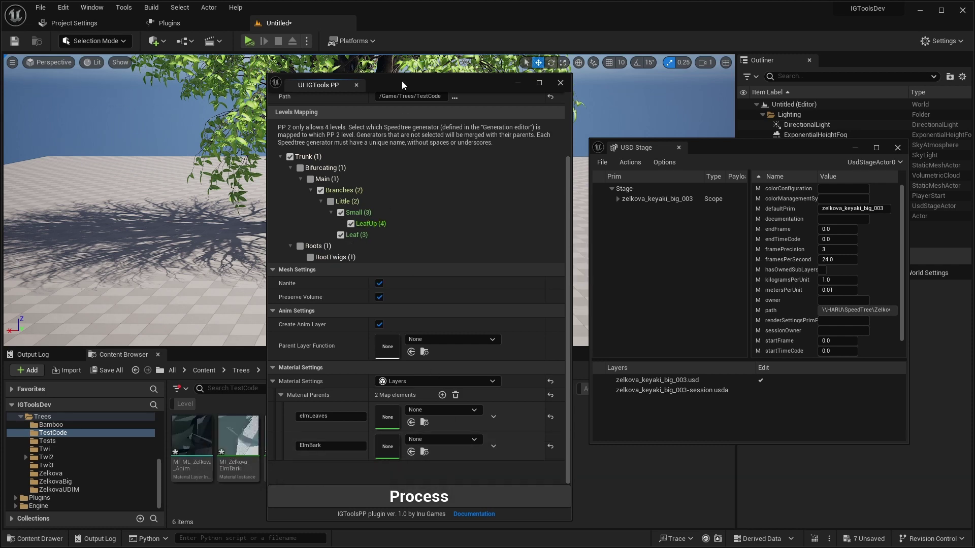
Place the generated SM_Zelkova tree on the level floor
{"action": "left_click_drag", "start_coordinate": [401, 81], "coordinate": [731, 72]}
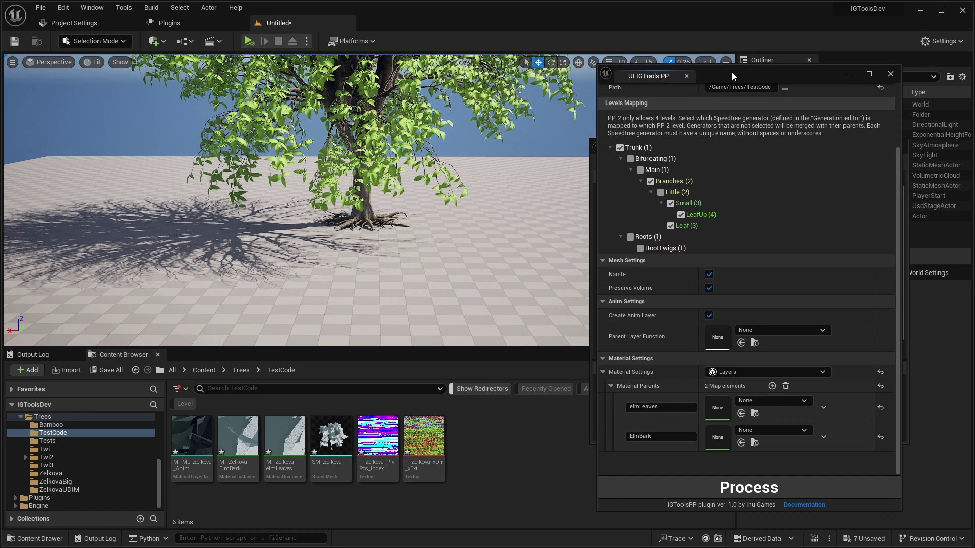
{"action": "right_click_drag", "start_coordinate": [502, 287], "coordinate": [503, 287]}
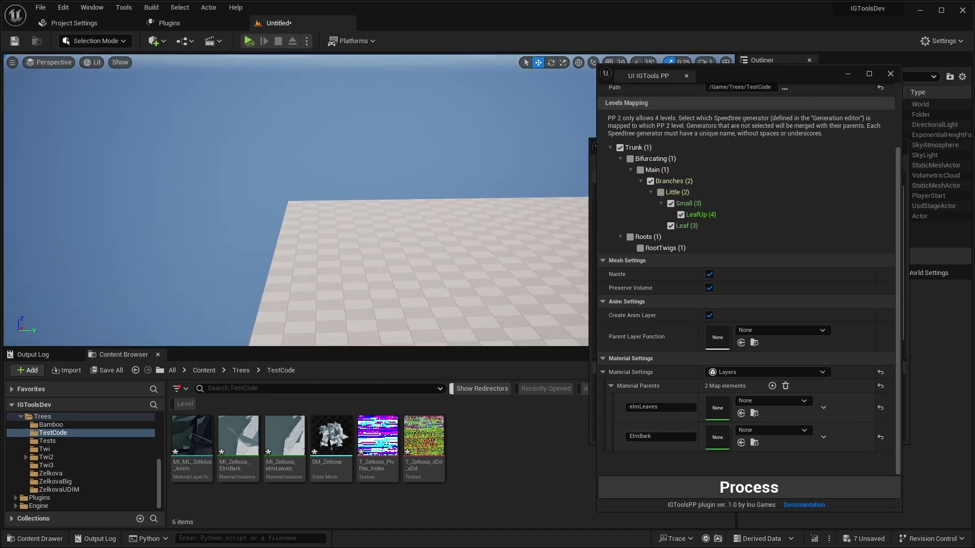
{"action": "left_click", "coordinate": [331, 436]}
{"action": "left_click_drag", "start_coordinate": [363, 330], "coordinate": [363, 330]}
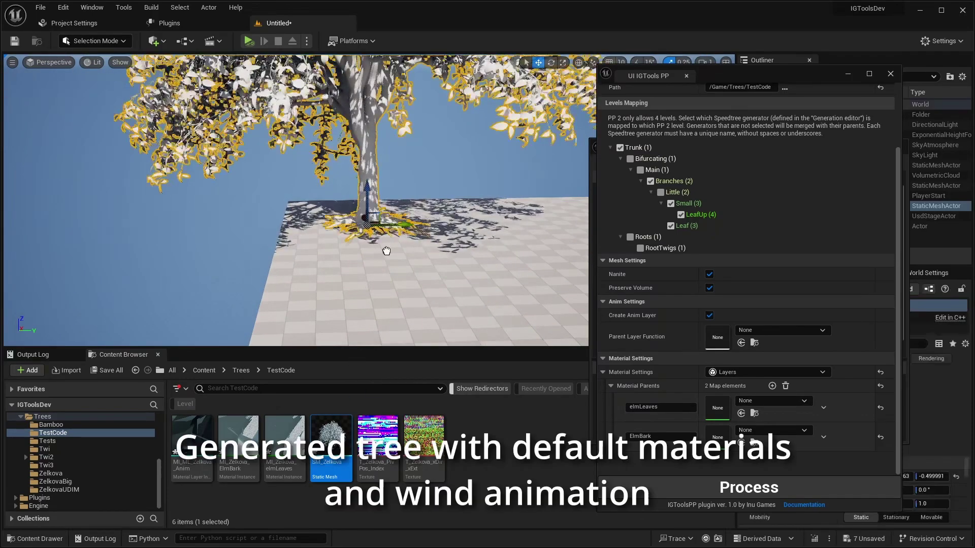
{"action": "left_click", "coordinate": [465, 288]}
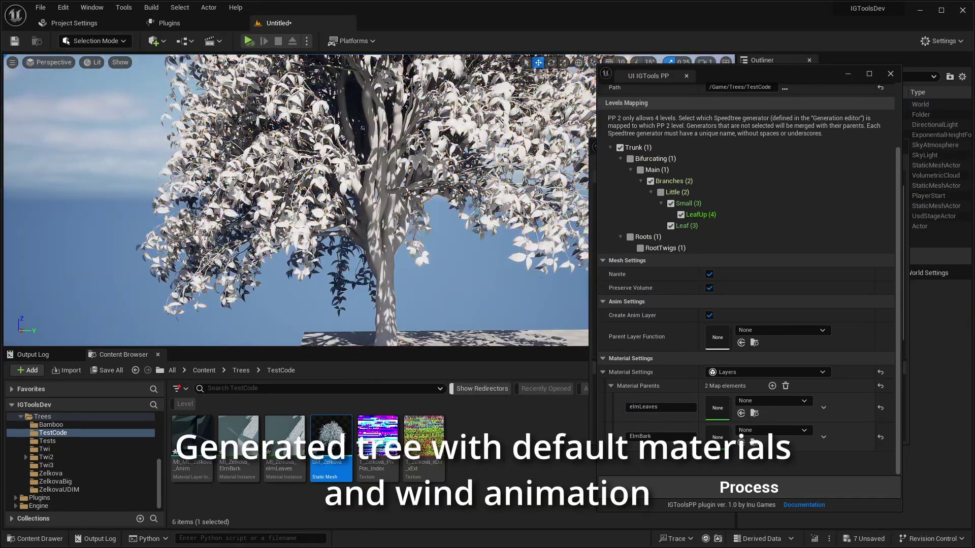
{"action": "right_click_drag", "start_coordinate": [464, 287], "coordinate": [466, 288]}
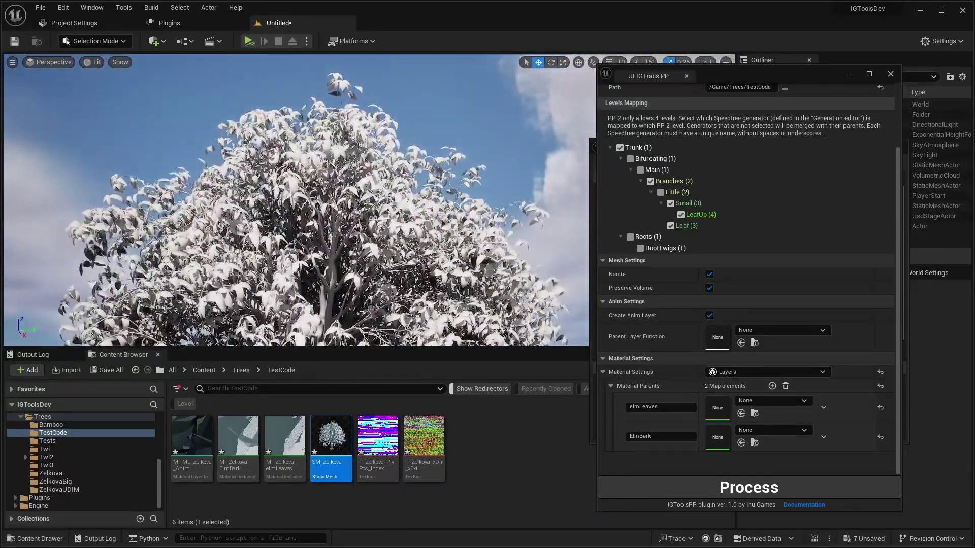
{"action": "right_click_drag", "start_coordinate": [465, 288], "coordinate": [465, 288]}
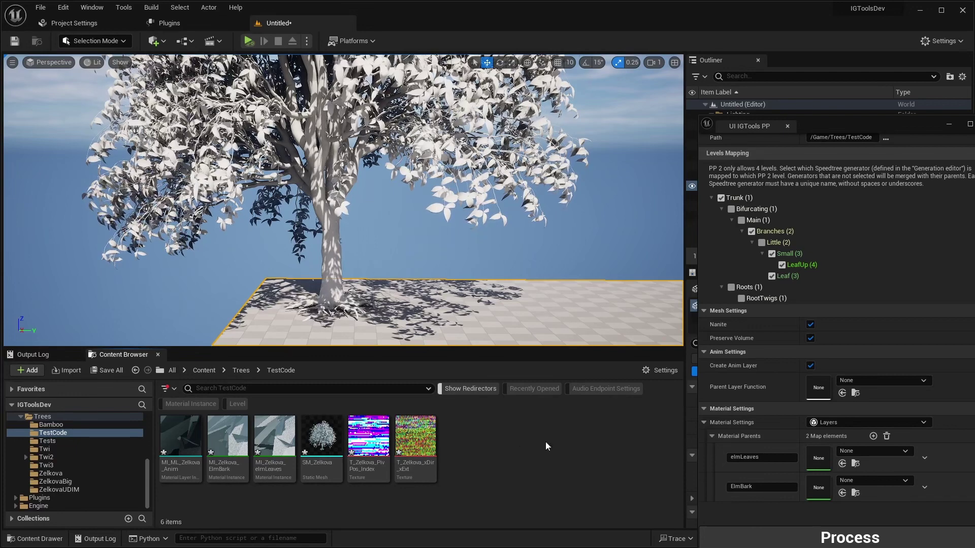
In MI_Zelkova_ElmBark, assign T_ZelkovaSerrata_Trunk_DR and T_ZelkovaSerrata_Trunk_NAOD as trunk textures
{"action": "double_click", "coordinate": [224, 432]}
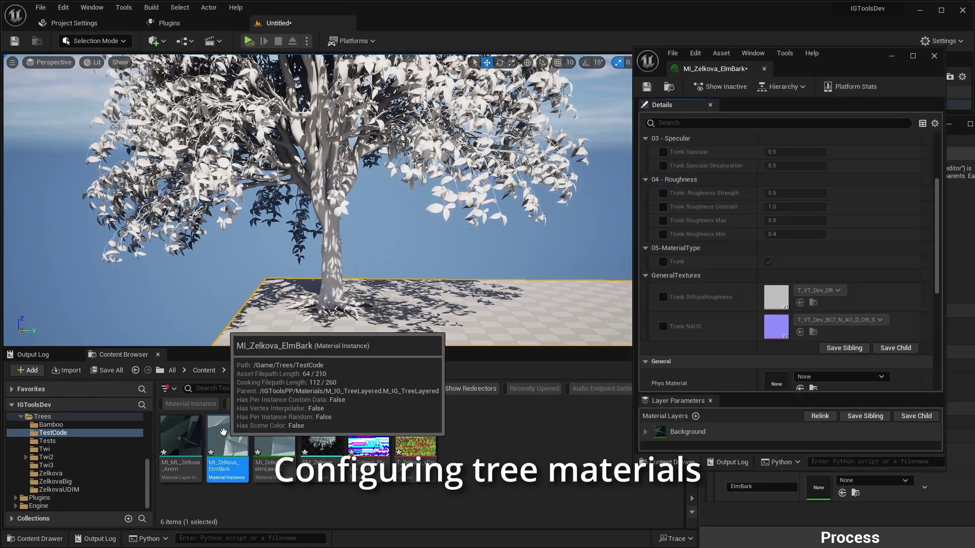
{"action": "left_click", "coordinate": [663, 297]}
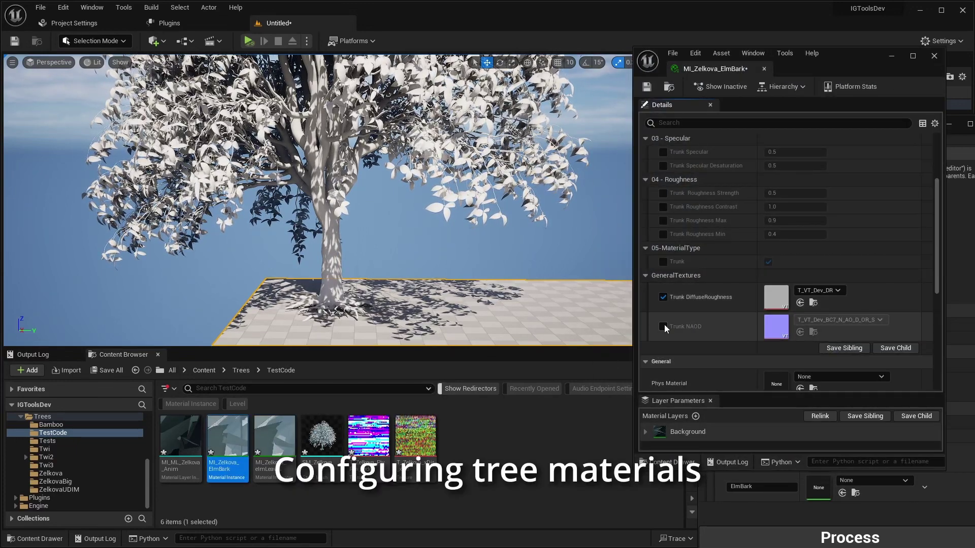
{"action": "left_click", "coordinate": [663, 326]}
{"action": "left_click", "coordinate": [811, 292]}
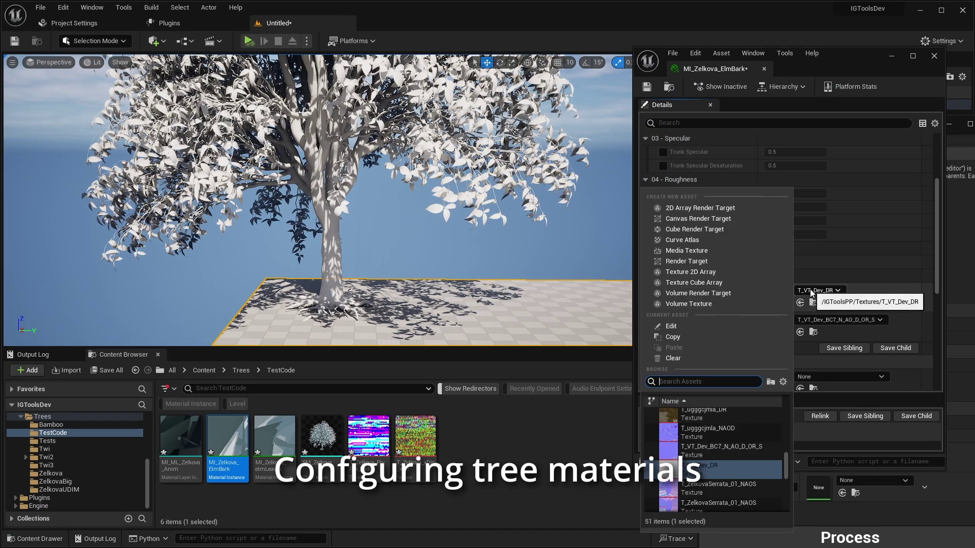
{"action": "type", "text": "trunk"}
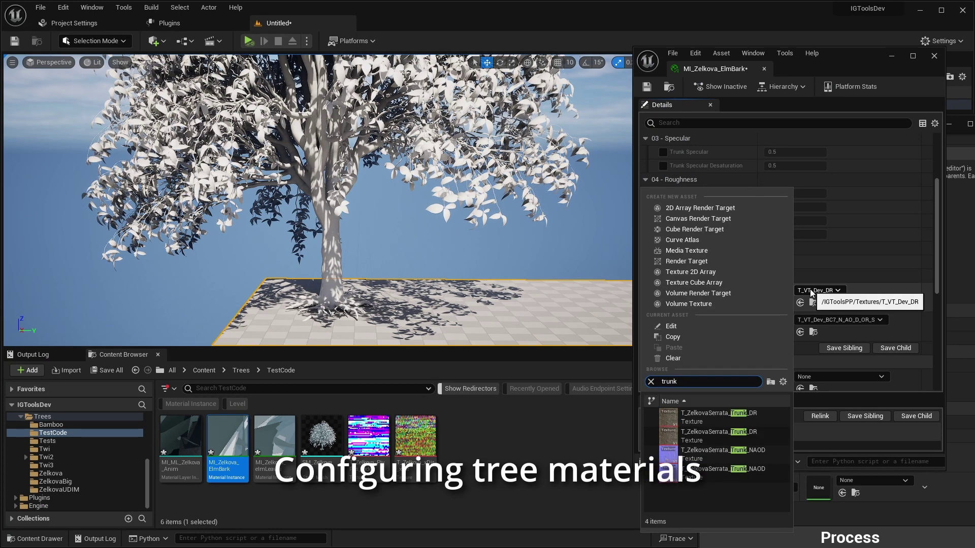
{"action": "left_click", "coordinate": [743, 429]}
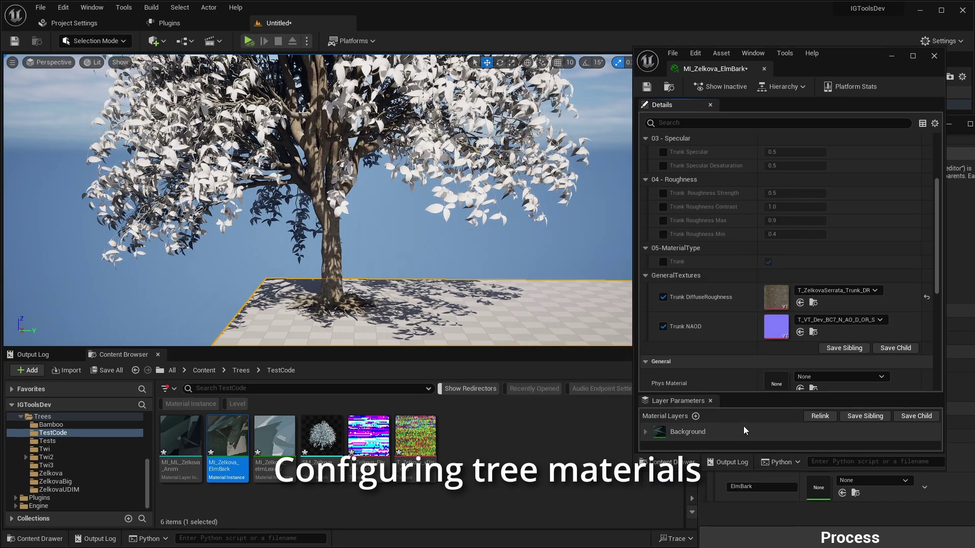
{"action": "left_click", "coordinate": [819, 323]}
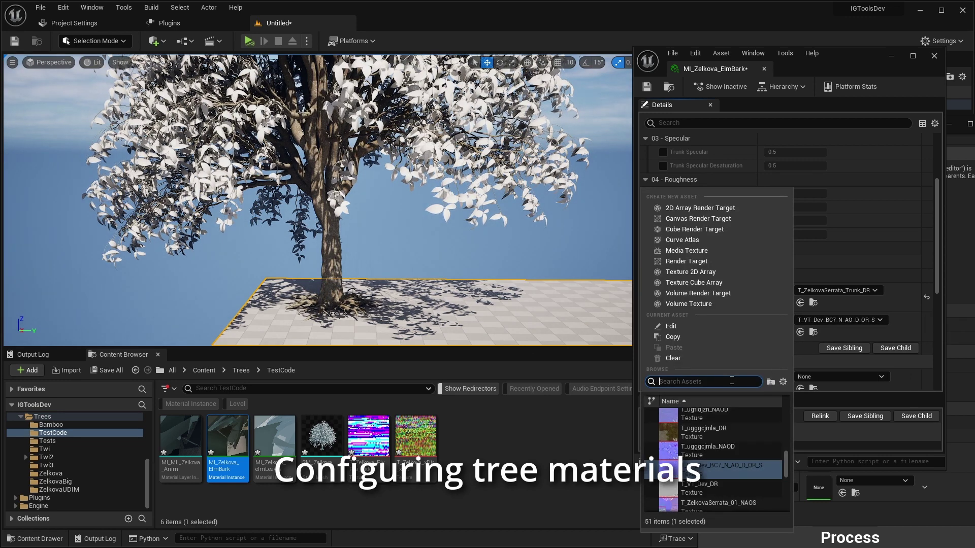
{"action": "type", "text": "trunk"}
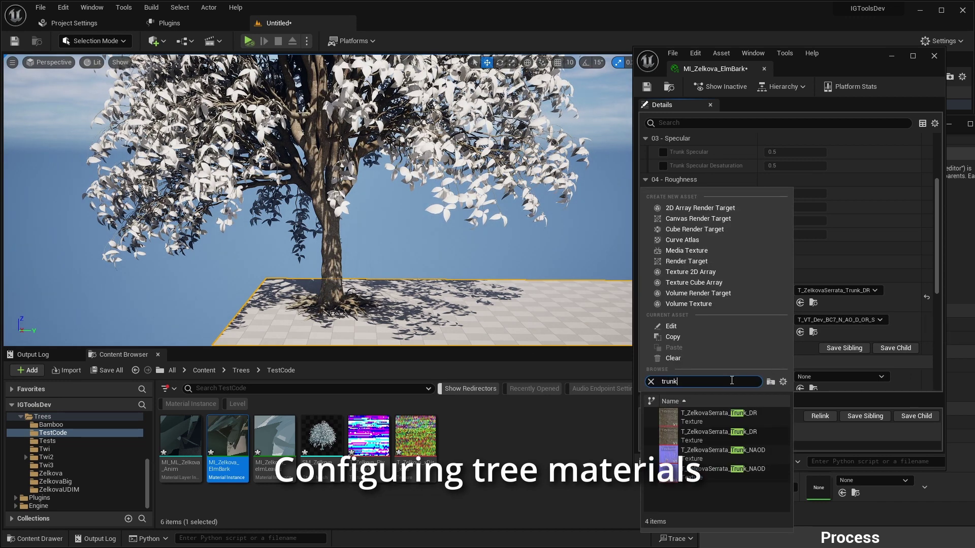
{"action": "left_click", "coordinate": [741, 472]}
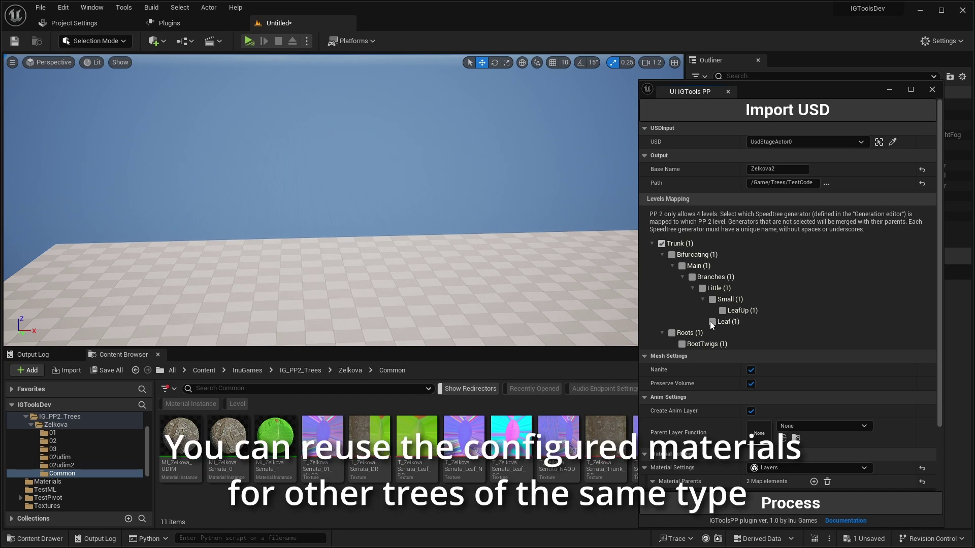
Pivot Small and Branches, use MI_ZelkovaSerrata_0/_1 as material parents, and generate Zelkova2
{"action": "left_click", "coordinate": [713, 300]}
{"action": "left_click", "coordinate": [692, 278]}
{"action": "scroll", "coordinate": [861, 301], "scroll_direction": "down", "scroll_amount": 5}
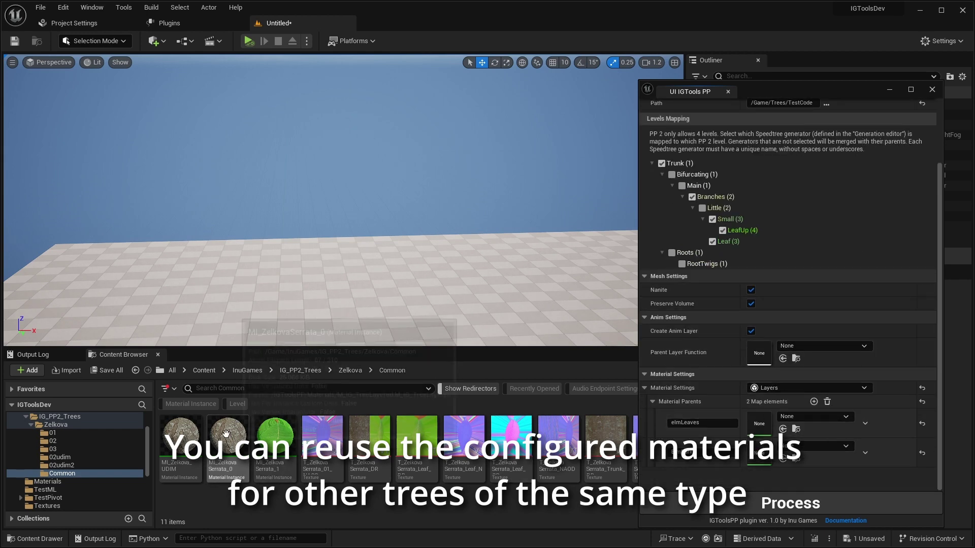
{"action": "mouse_move", "coordinate": [227, 436]}
{"action": "left_mouse_down"}
{"action": "mouse_move", "coordinate": [452, 456]}
{"action": "mouse_move", "coordinate": [761, 456]}
{"action": "left_mouse_up"}
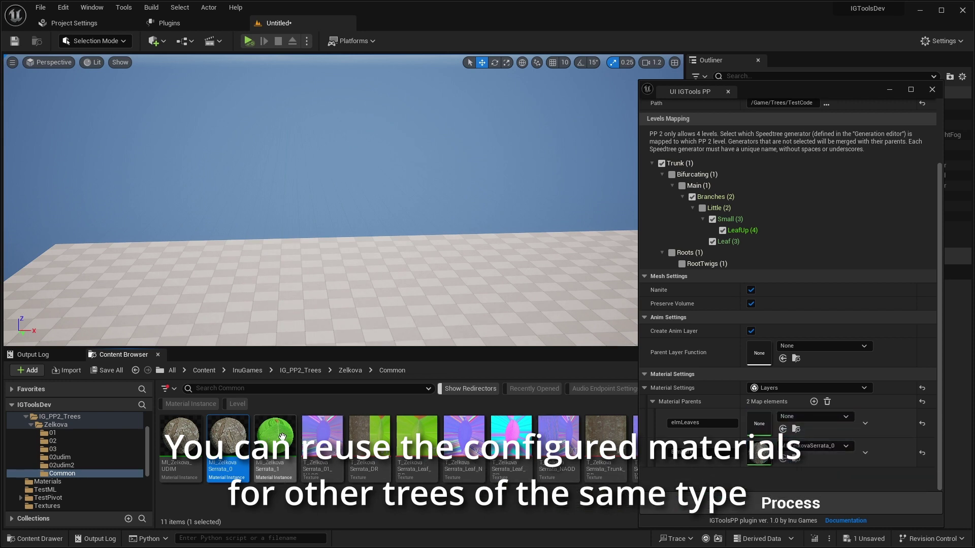
{"action": "left_click_drag", "start_coordinate": [283, 436], "coordinate": [753, 421]}
{"action": "left_click", "coordinate": [796, 507]}
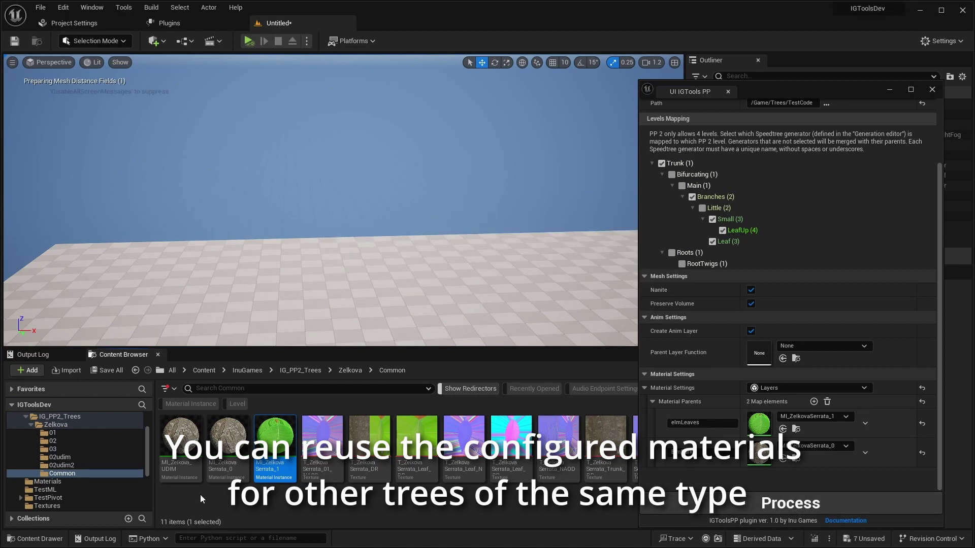
Drag SM_Zelkova2 from TestCode into the level
{"action": "scroll", "coordinate": [117, 476], "scroll_direction": "down", "scroll_amount": 3}
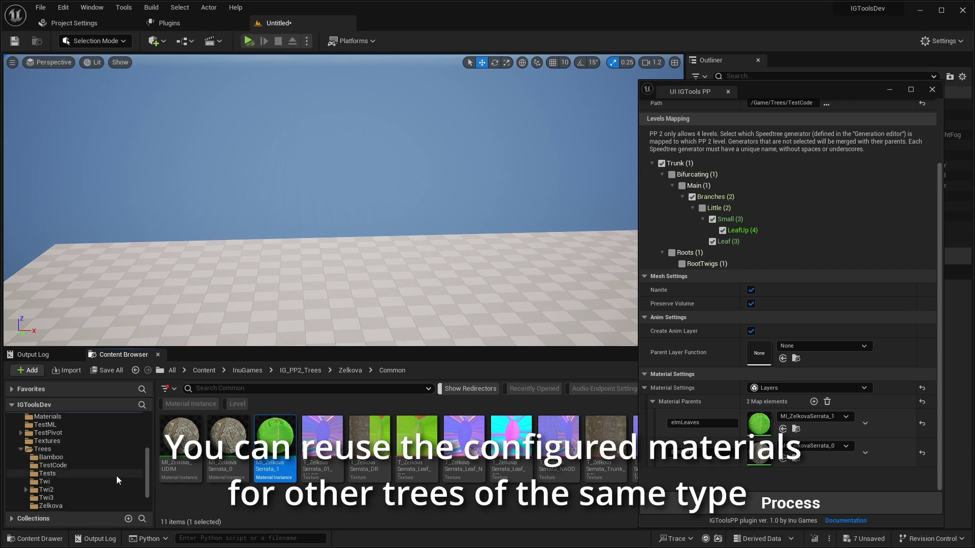
{"action": "left_click", "coordinate": [52, 465]}
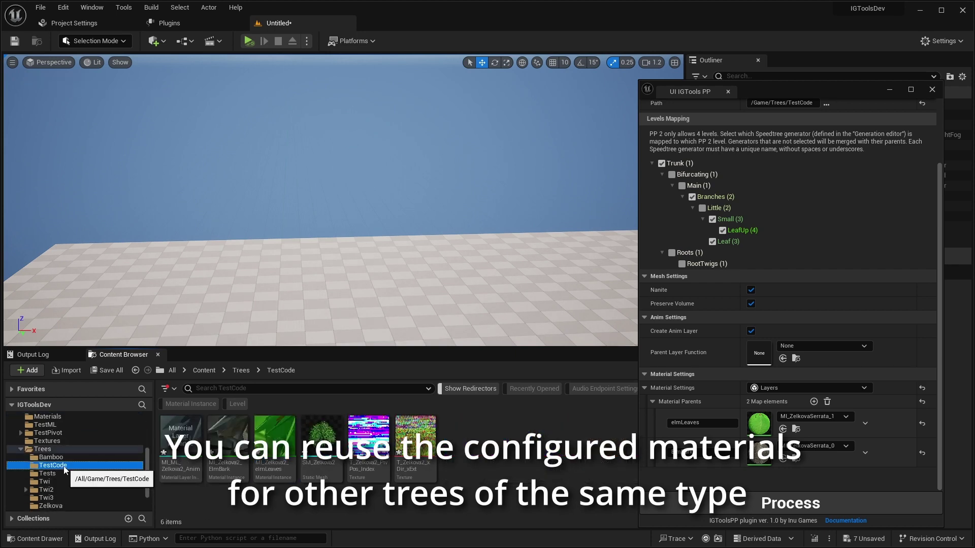
{"action": "left_click_drag", "start_coordinate": [328, 430], "coordinate": [296, 264]}
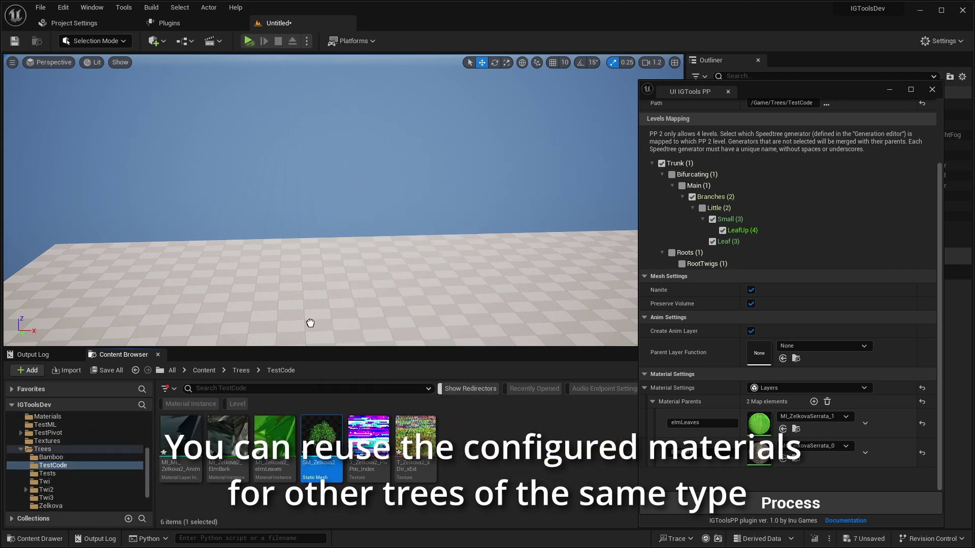
Deselect SM_Zelkova2 and bring the main editor in front of the IGTools PP window
{"action": "scroll", "coordinate": [320, 200], "scroll_direction": "up", "scroll_amount": 5}
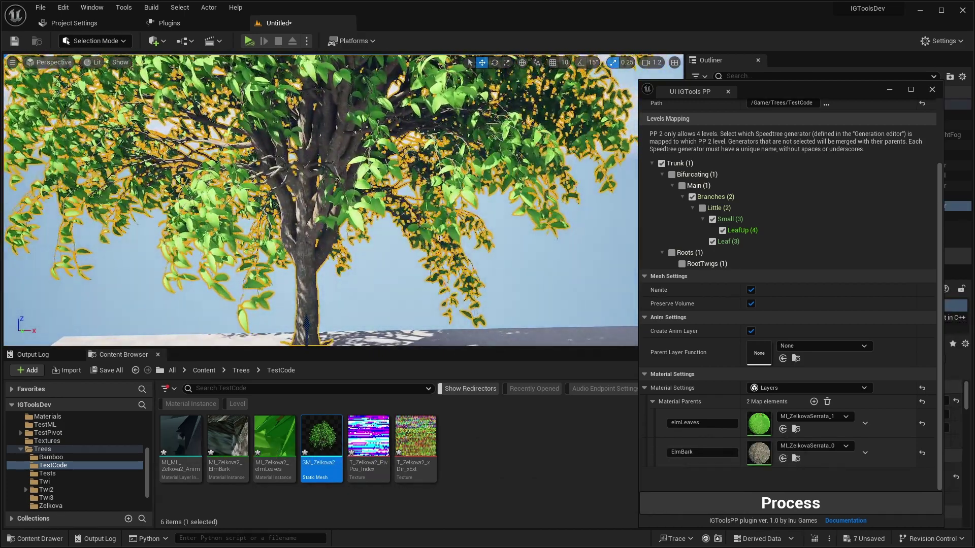
{"action": "key", "text": "Escape"}
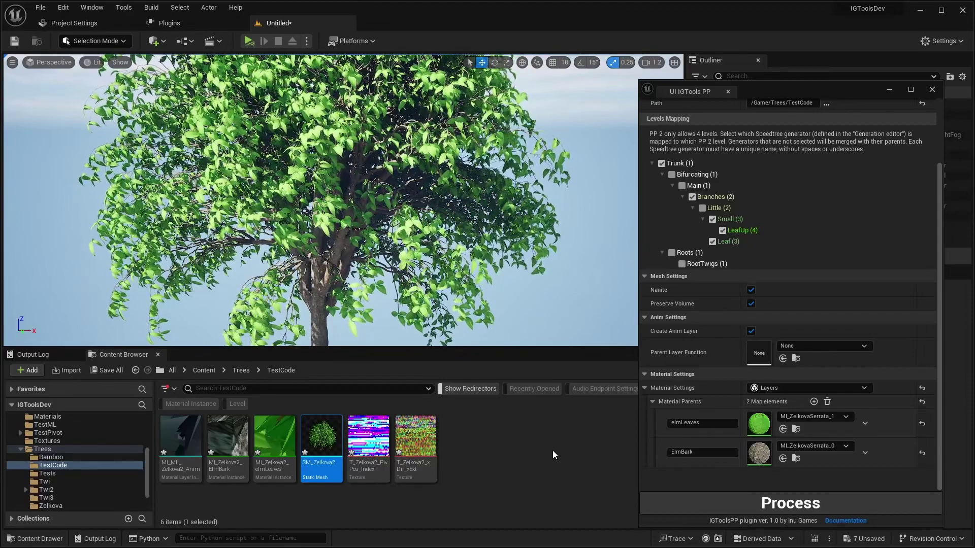
{"action": "left_click", "coordinate": [552, 450]}
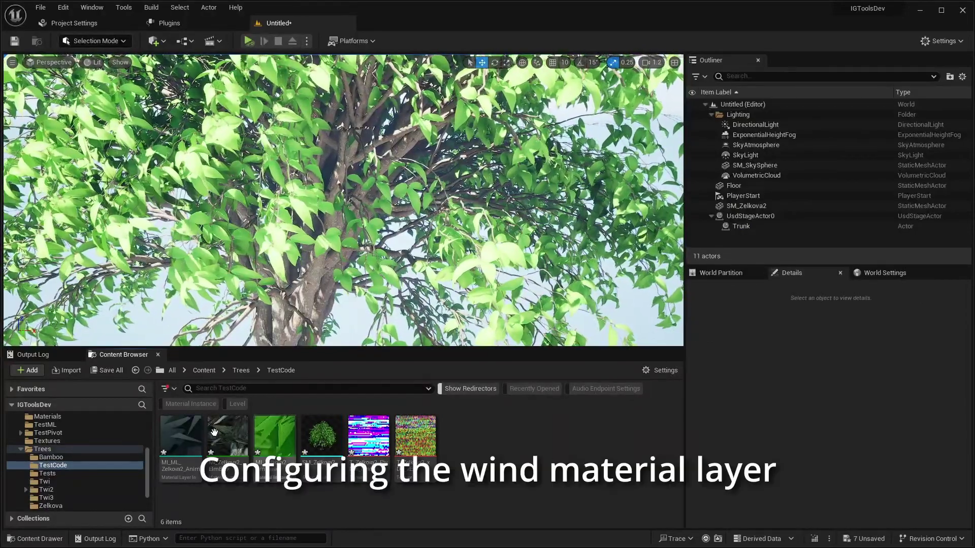
In MI_ML_Zelkova2_Anim, override and enable Animate Level 4, then apply
{"action": "left_click", "coordinate": [185, 433]}
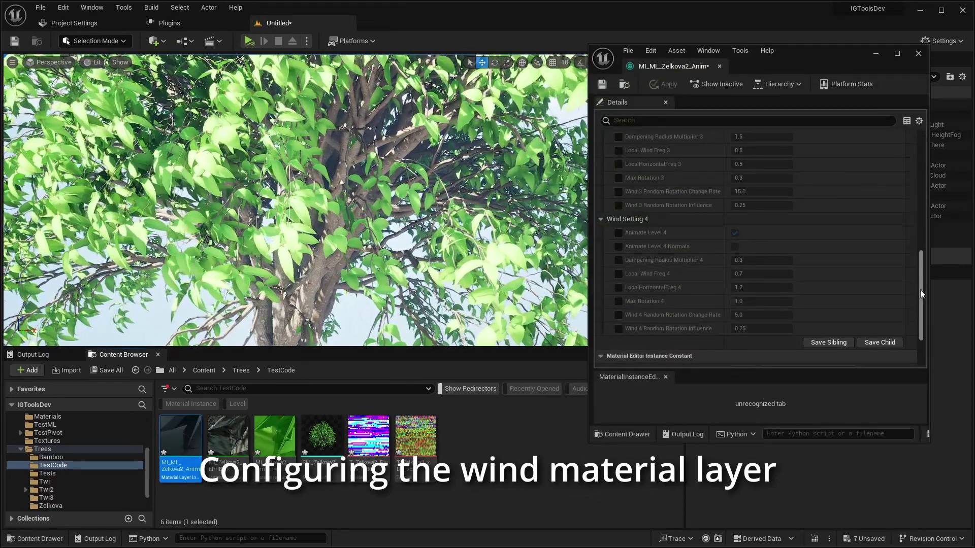
{"action": "mouse_move", "coordinate": [918, 288]}
{"action": "left_mouse_down"}
{"action": "mouse_move", "coordinate": [901, 135]}
{"action": "mouse_move", "coordinate": [902, 284]}
{"action": "left_mouse_up"}
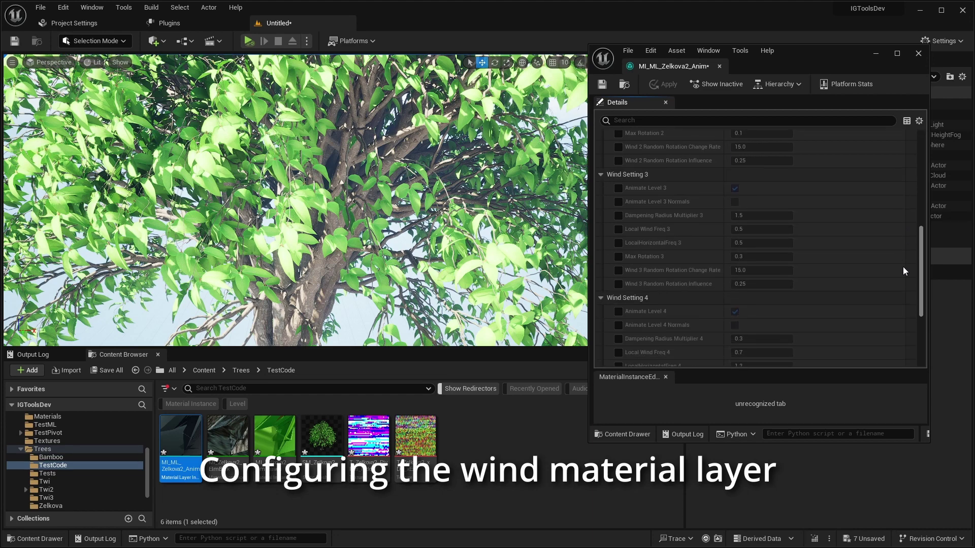
{"action": "left_click", "coordinate": [618, 243]}
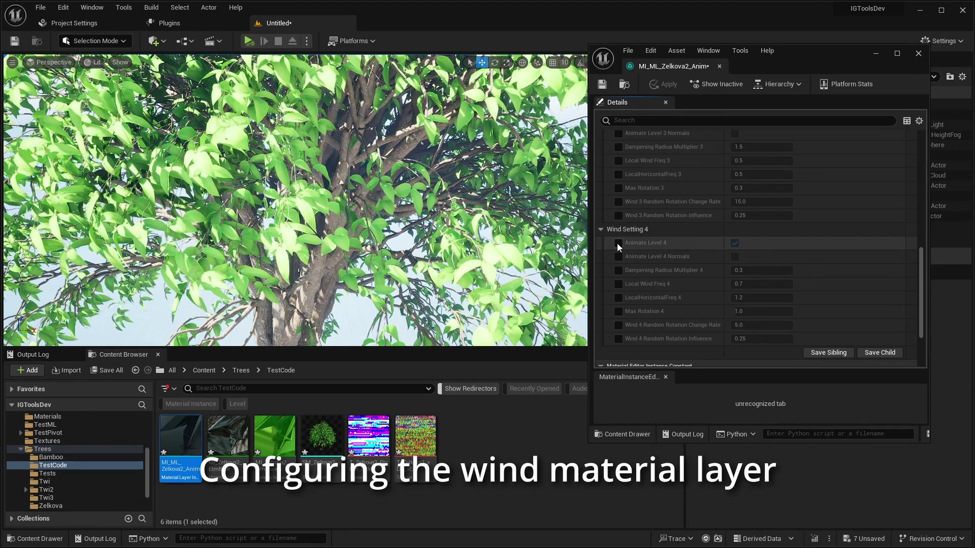
{"action": "left_click", "coordinate": [734, 243]}
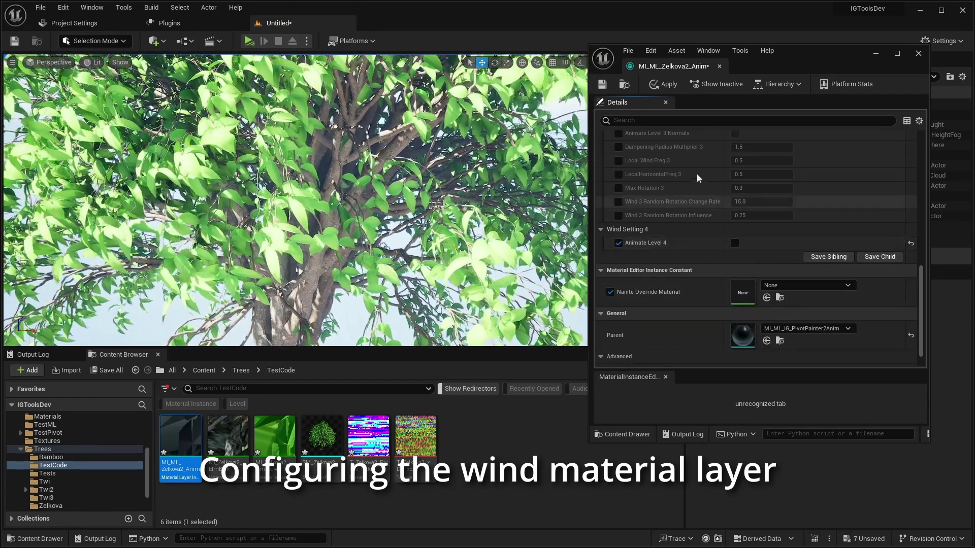
{"action": "left_click", "coordinate": [663, 89]}
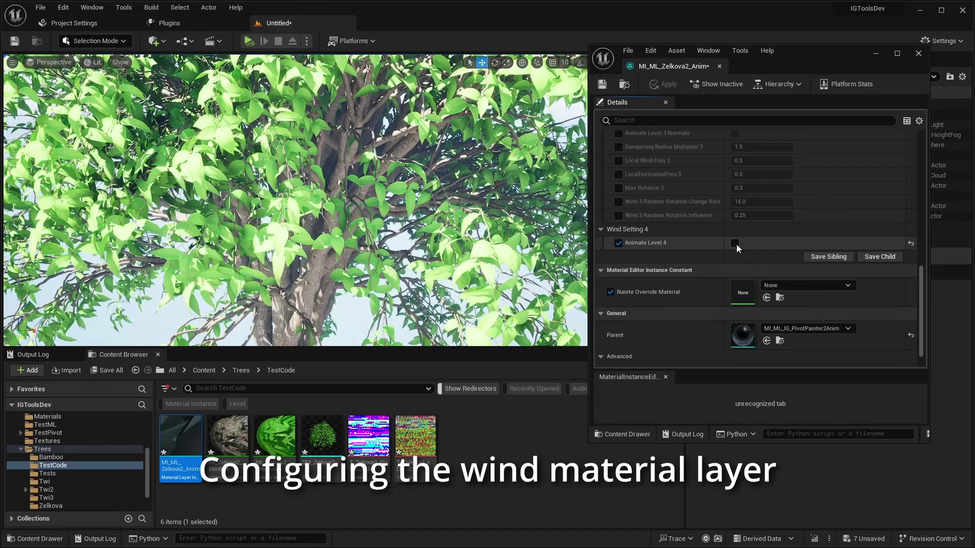
{"action": "left_click", "coordinate": [736, 244]}
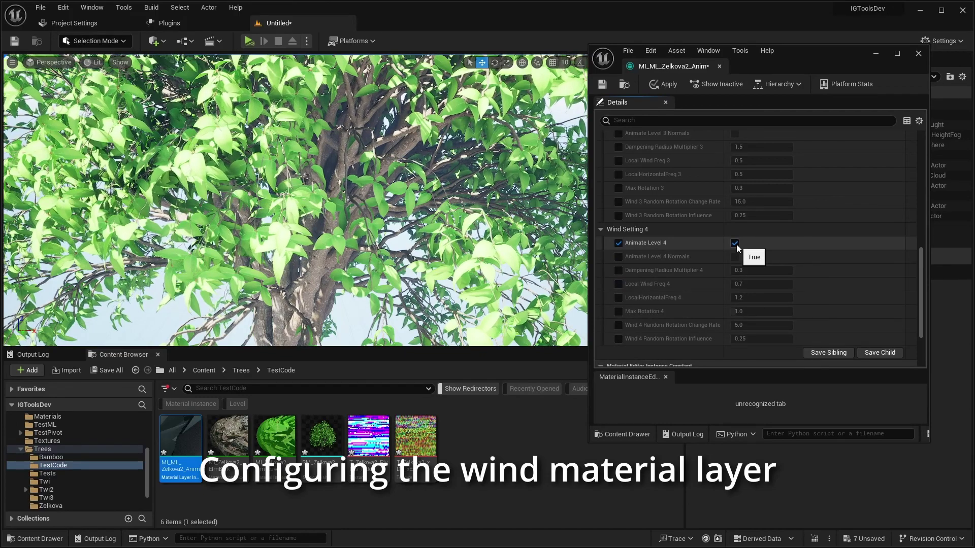
{"action": "left_click", "coordinate": [663, 84]}
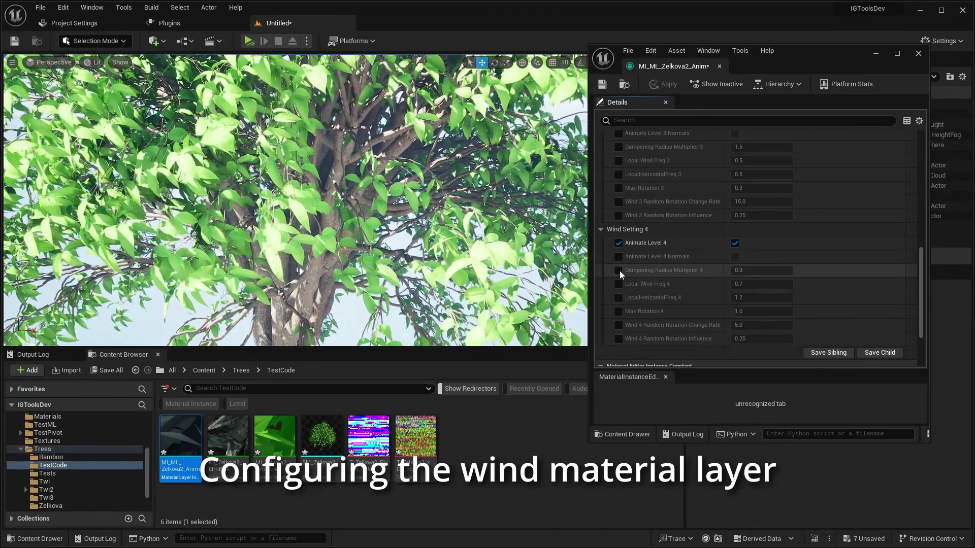
Override LocalHorizontalFreq 4 to 1.2 and Max Rotation 4, settling at 1.0, and apply
{"action": "left_click", "coordinate": [618, 298]}
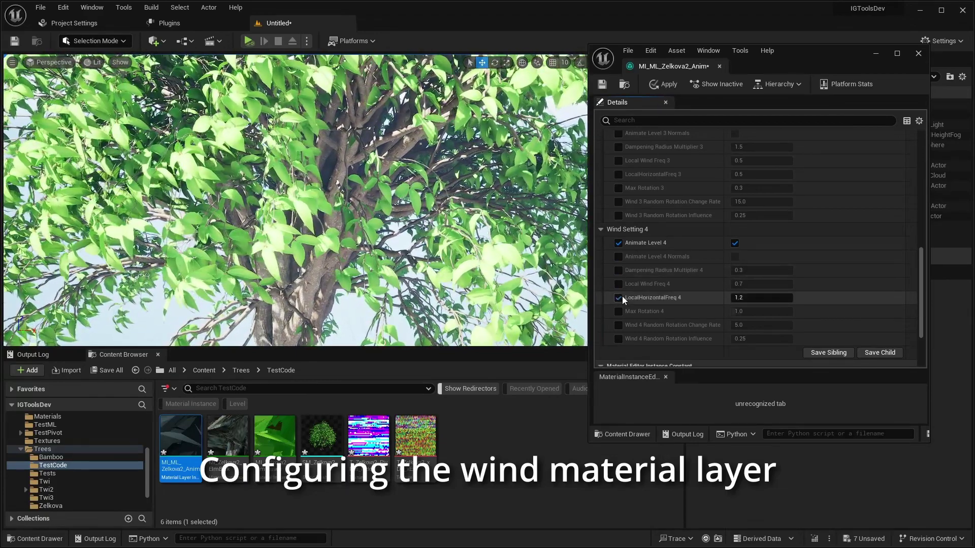
{"action": "left_click", "coordinate": [619, 311]}
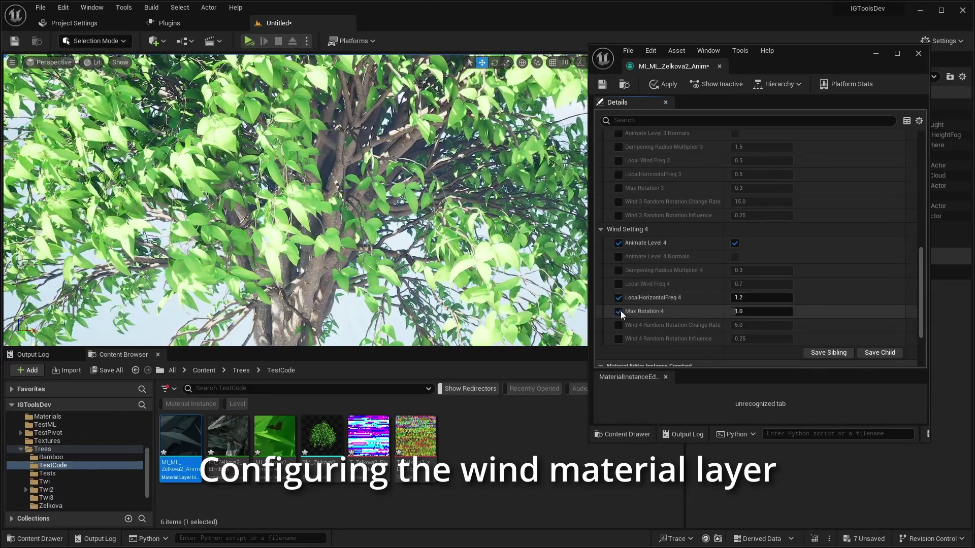
{"action": "left_click", "coordinate": [763, 311]}
{"action": "type", "text": "5"}
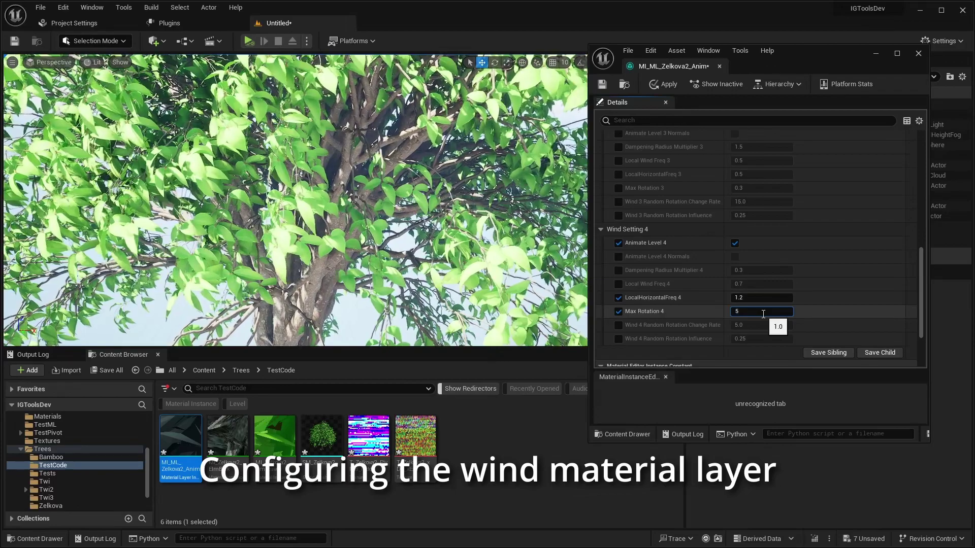
{"action": "left_click", "coordinate": [667, 87]}
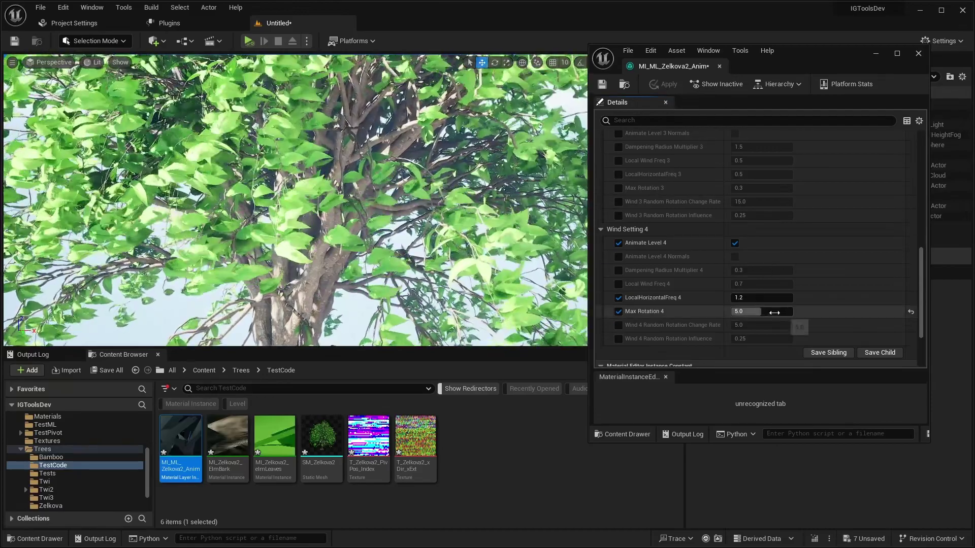
{"action": "left_click", "coordinate": [912, 312]}
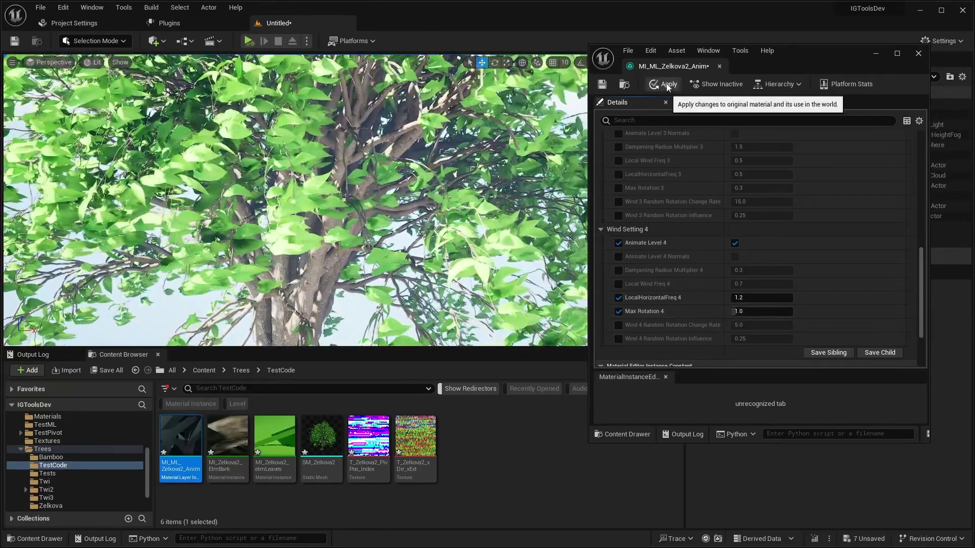
{"action": "left_click", "coordinate": [667, 86]}
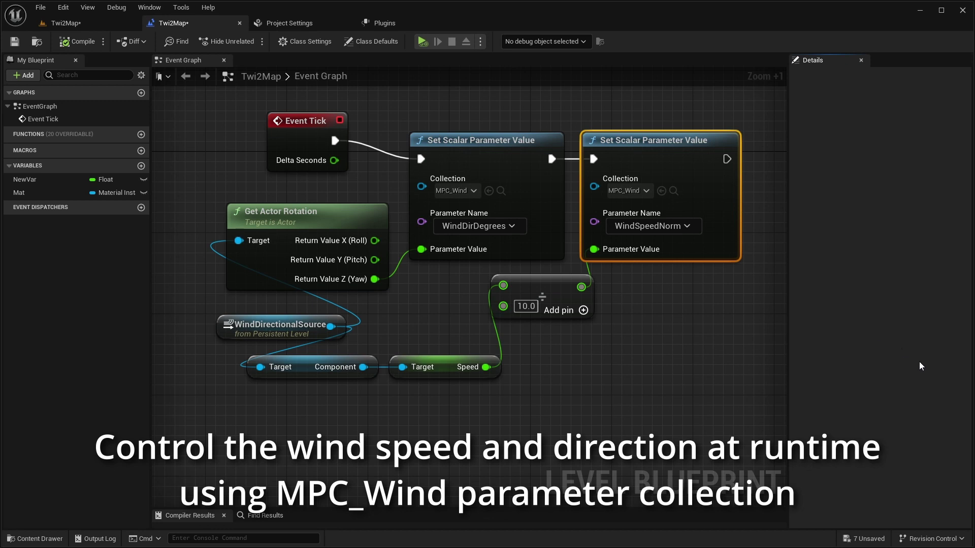
Inspect the WindDirectionalSource and wind-speed Set Scalar Parameter Value nodes, then return to Twi2Map
{"action": "left_click", "coordinate": [273, 324]}
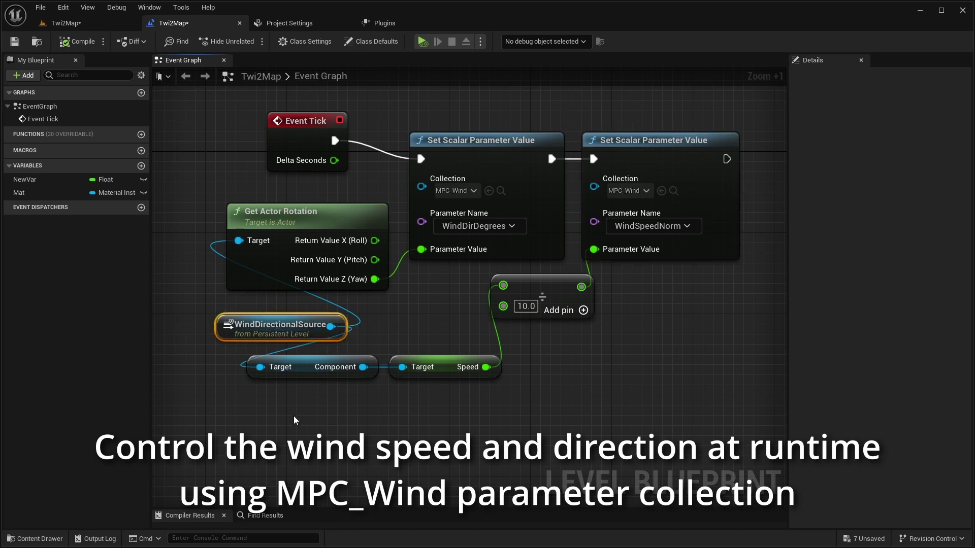
{"action": "left_click", "coordinate": [711, 145]}
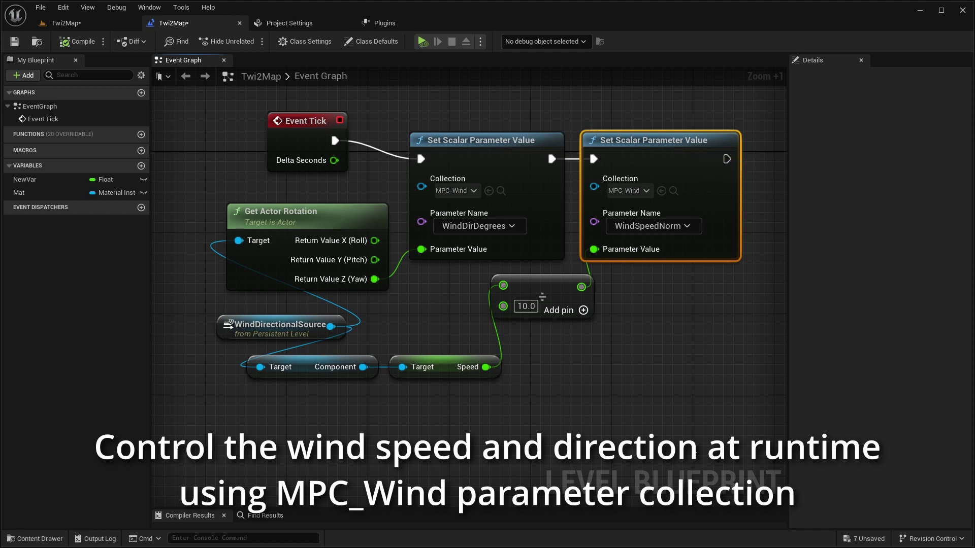
{"action": "left_click", "coordinate": [75, 27]}
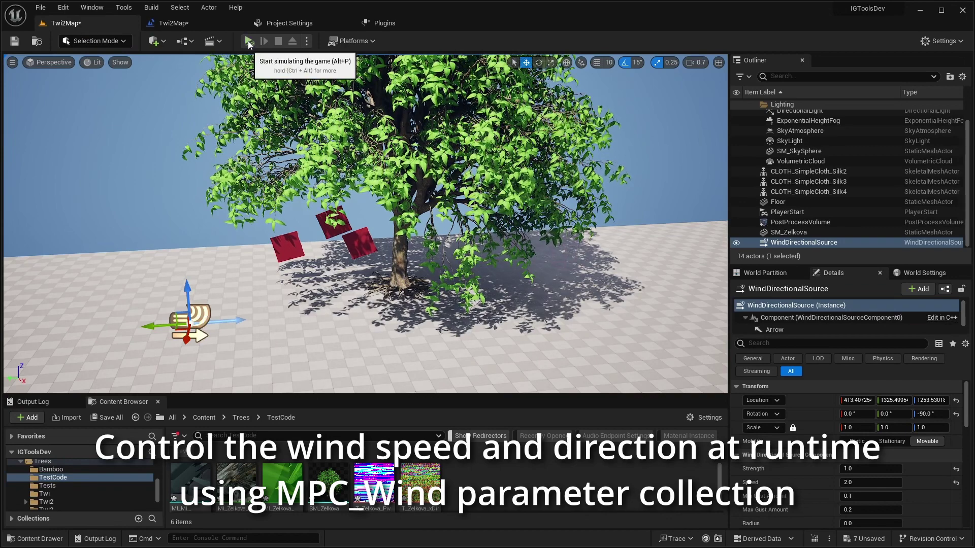
Play the level and raise the wind source's speed to 4 while it runs
{"action": "left_click", "coordinate": [249, 40]}
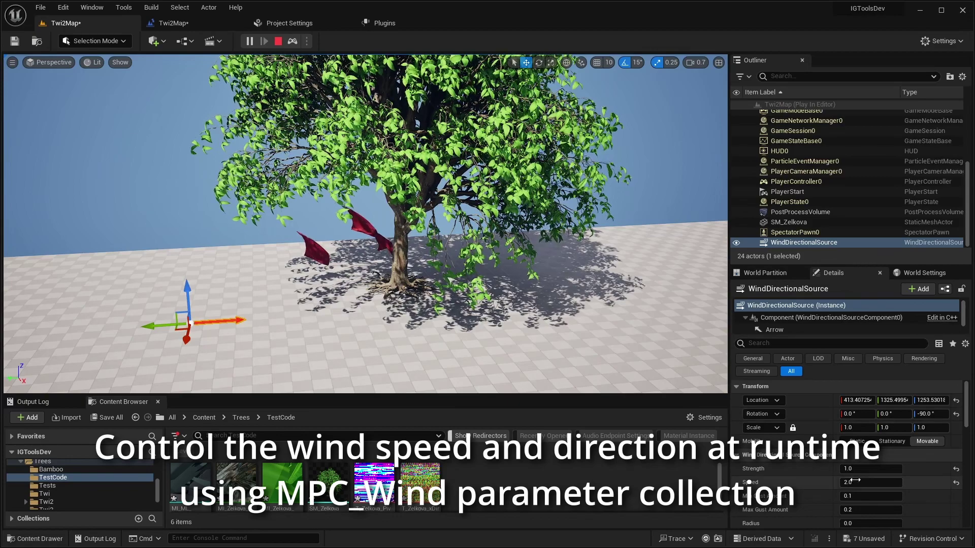
{"action": "left_click", "coordinate": [863, 481]}
{"action": "type", "text": "4"}
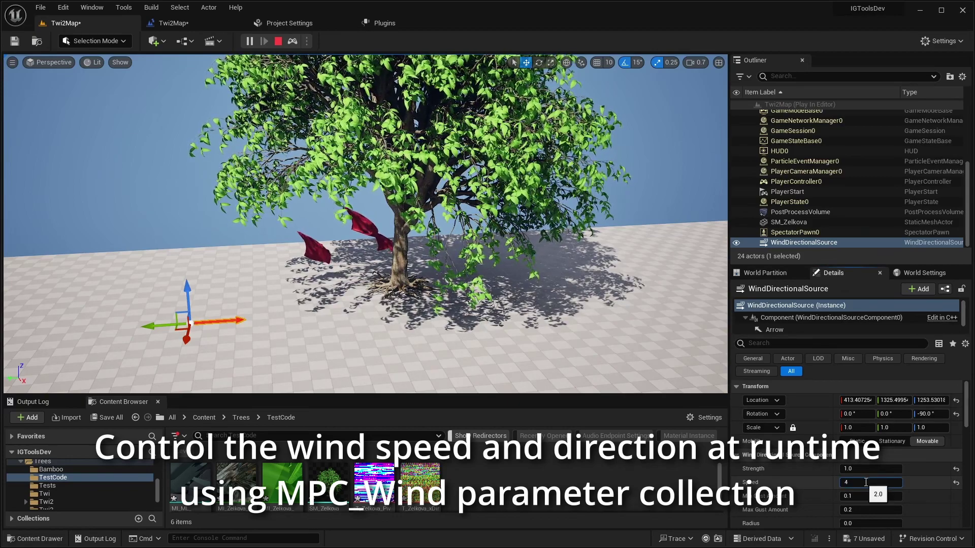
{"action": "key", "text": "Return"}
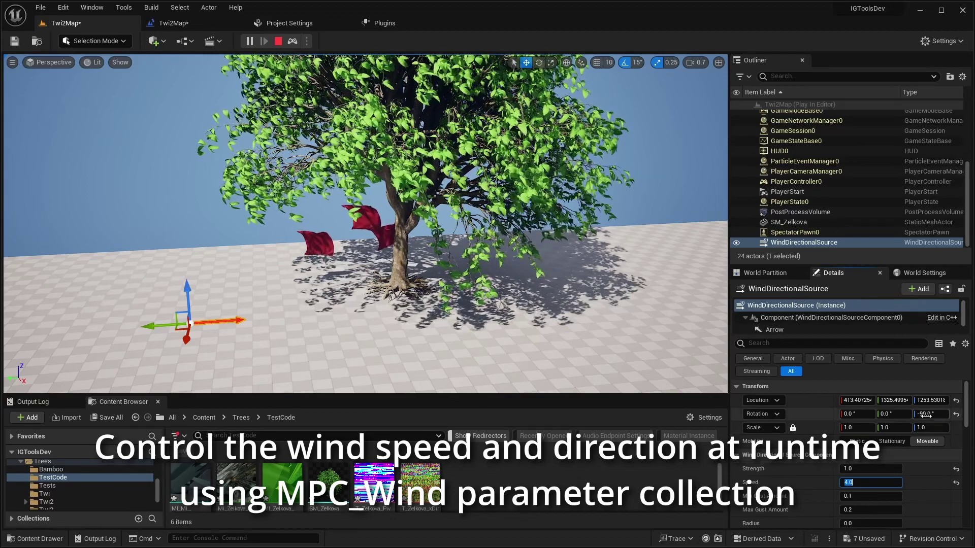
Rotate the wind source to 90° around Z and return its speed to 2
{"action": "left_click", "coordinate": [932, 414]}
{"action": "type", "text": "90"}
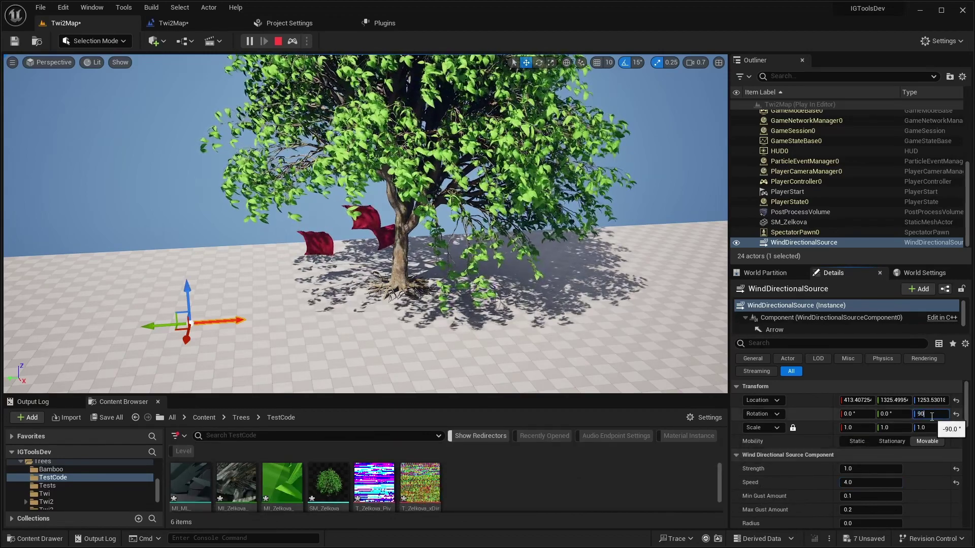
{"action": "key", "text": "Return"}
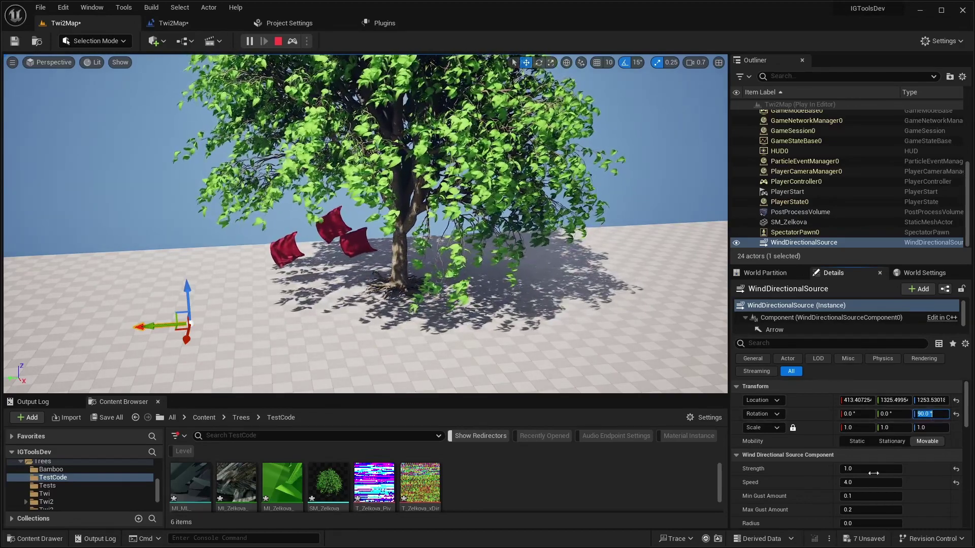
{"action": "left_click", "coordinate": [870, 482]}
{"action": "type", "text": "2"}
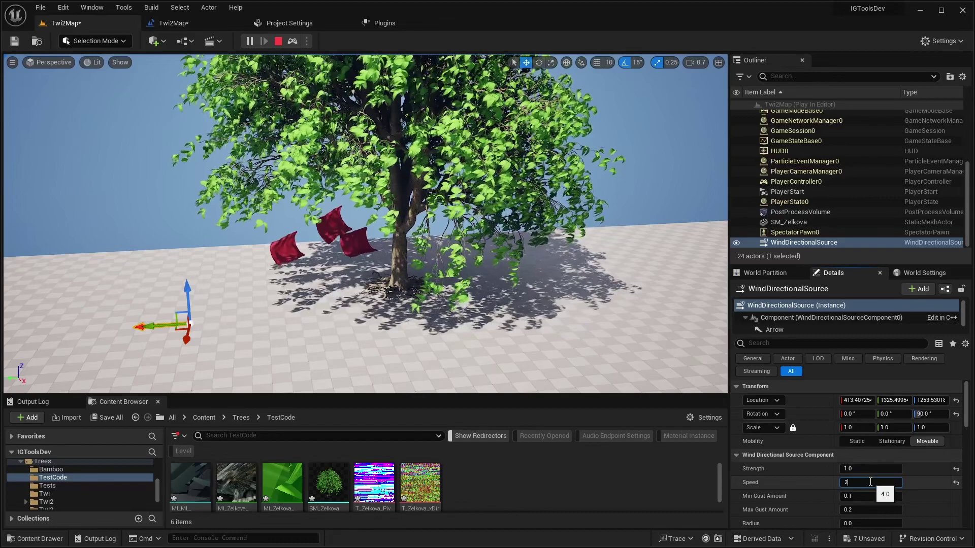
{"action": "key", "text": "Return"}
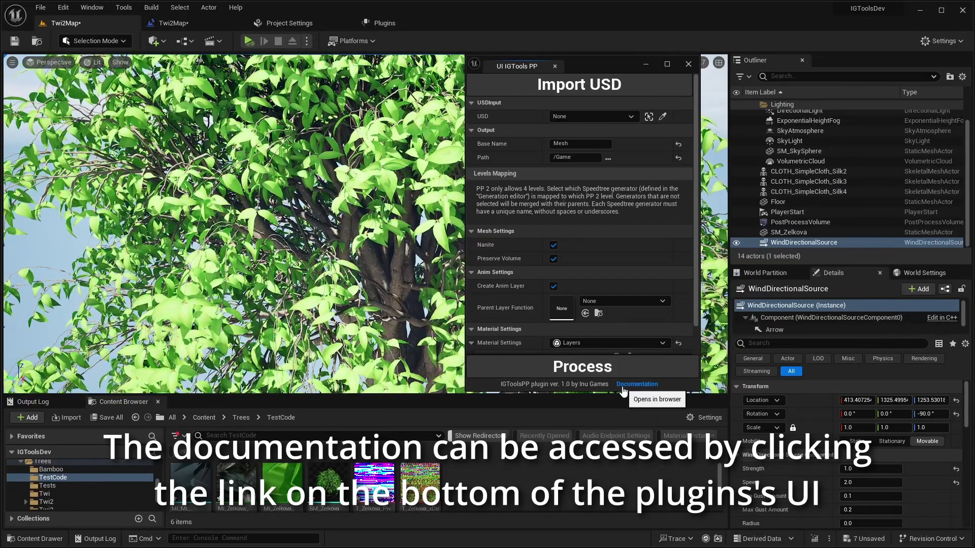
Open the IGToolsPP Documentation page and scroll through its levels mapping and material settings sections
{"action": "left_click", "coordinate": [622, 387]}
{"action": "scroll", "coordinate": [642, 304], "scroll_direction": "down", "scroll_amount": 8}
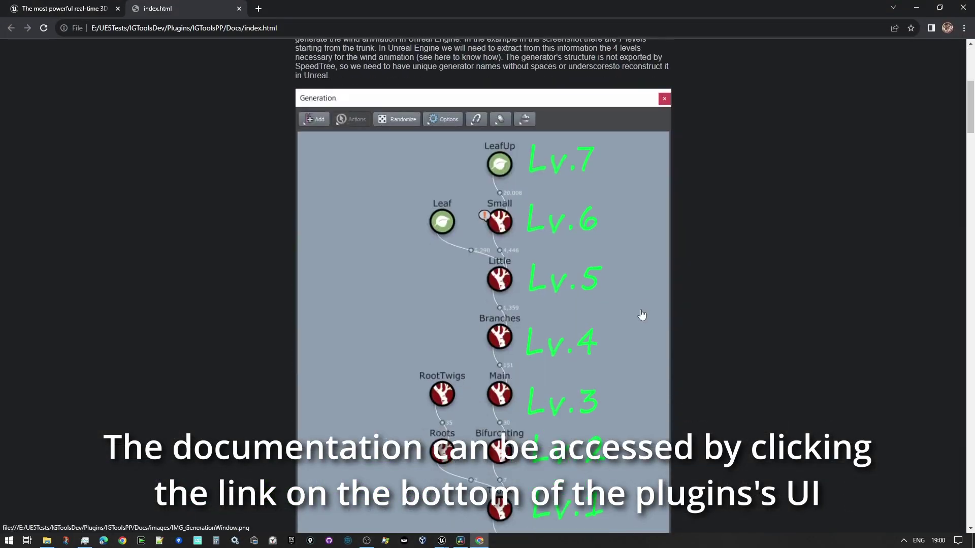
{"action": "scroll", "coordinate": [641, 315], "scroll_direction": "down", "scroll_amount": 5}
{"action": "scroll", "coordinate": [635, 318], "scroll_direction": "down", "scroll_amount": 5}
{"action": "scroll", "coordinate": [633, 319], "scroll_direction": "down", "scroll_amount": 5}
{"action": "scroll", "coordinate": [634, 324], "scroll_direction": "down", "scroll_amount": 5}
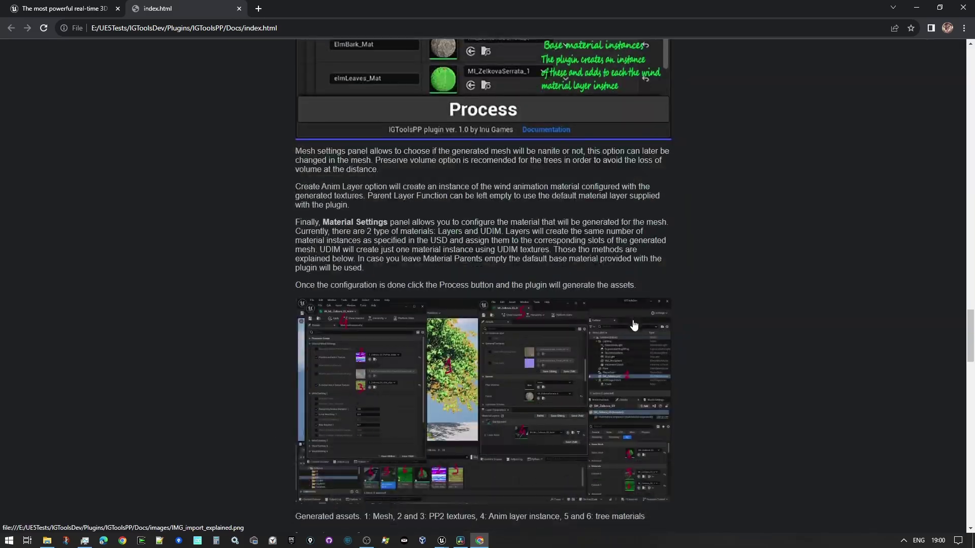
{"action": "scroll", "coordinate": [634, 325], "scroll_direction": "down", "scroll_amount": 5}
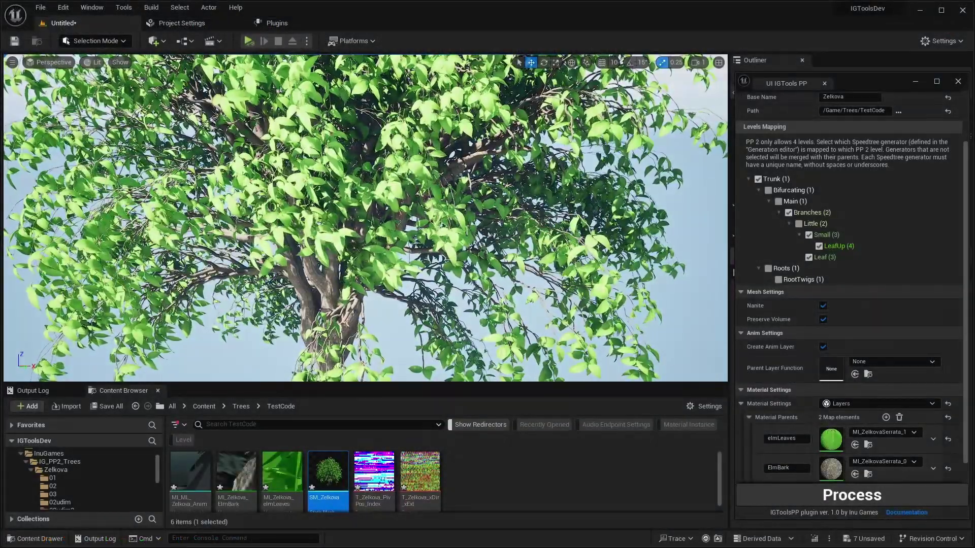